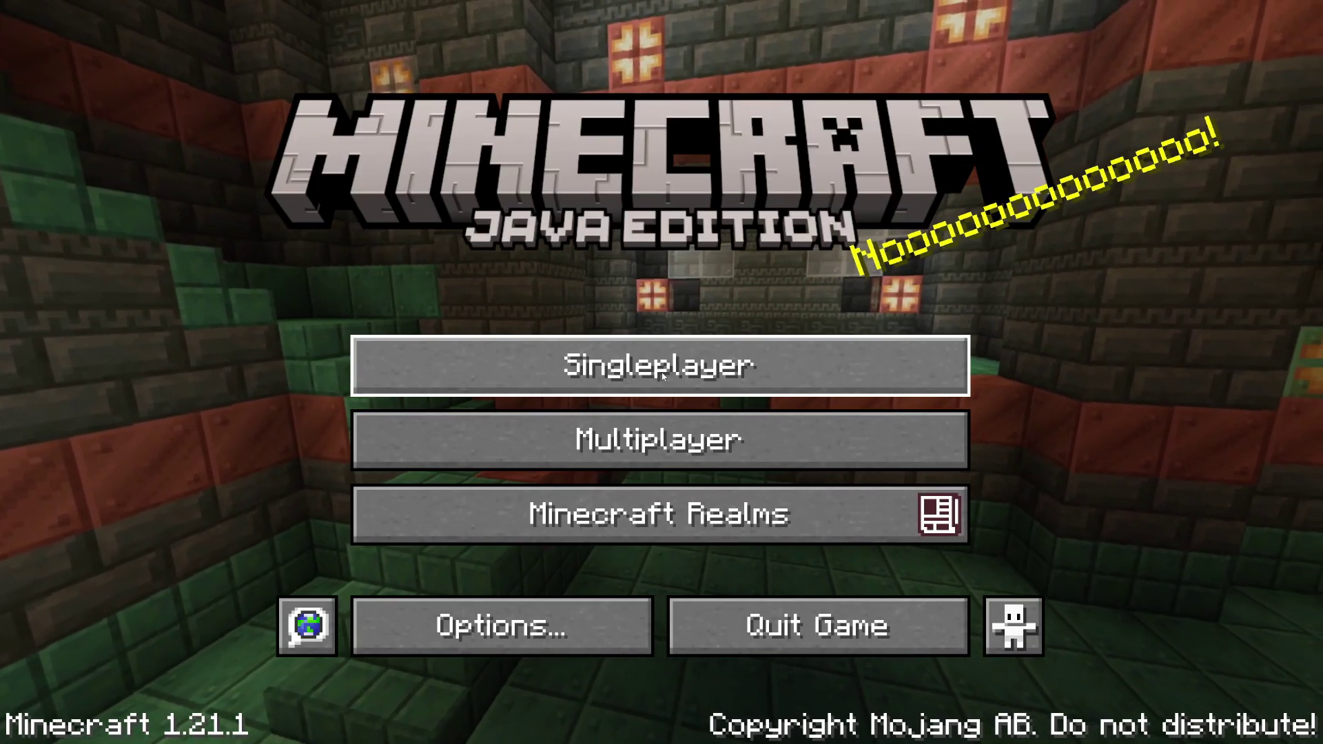
- Quit Minecraft, switch to Chrome and search Google for "curseforge"
click(887, 627)
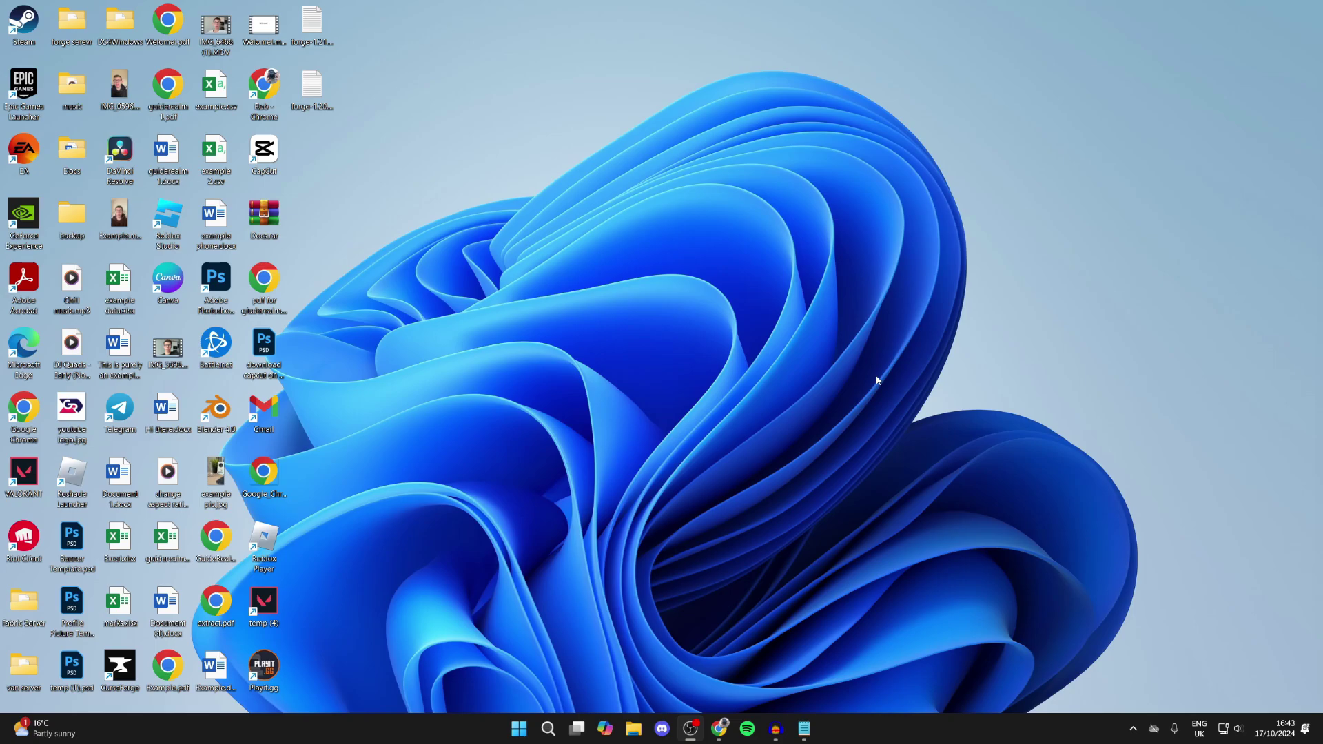
click(720, 728)
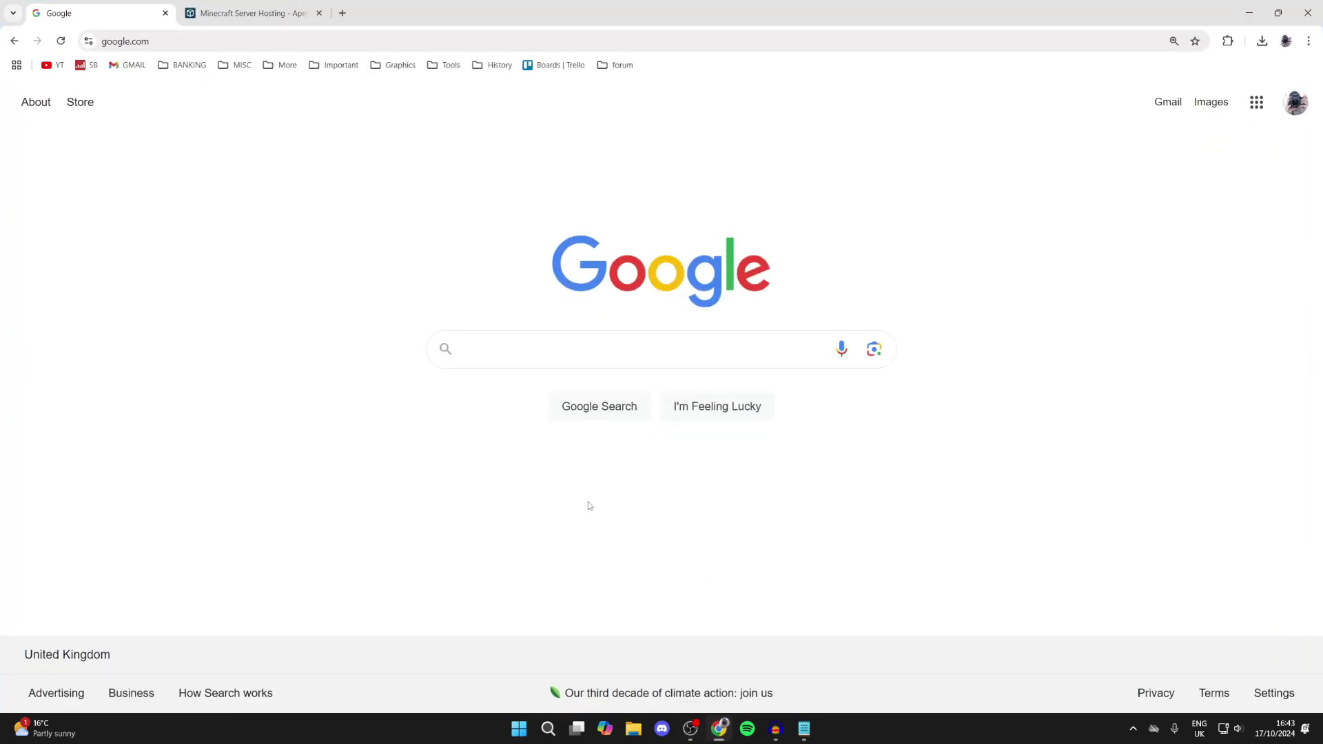
text(c)
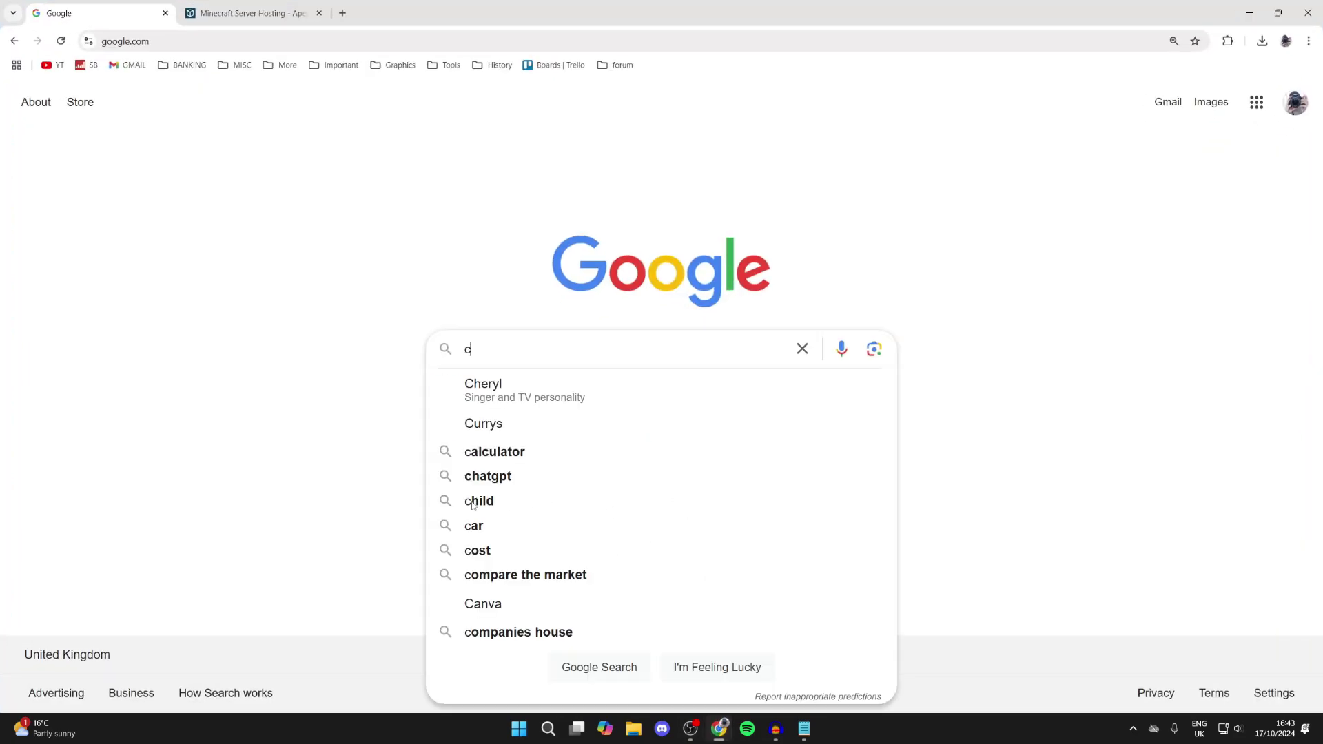
text(urseforge)
key(Return)
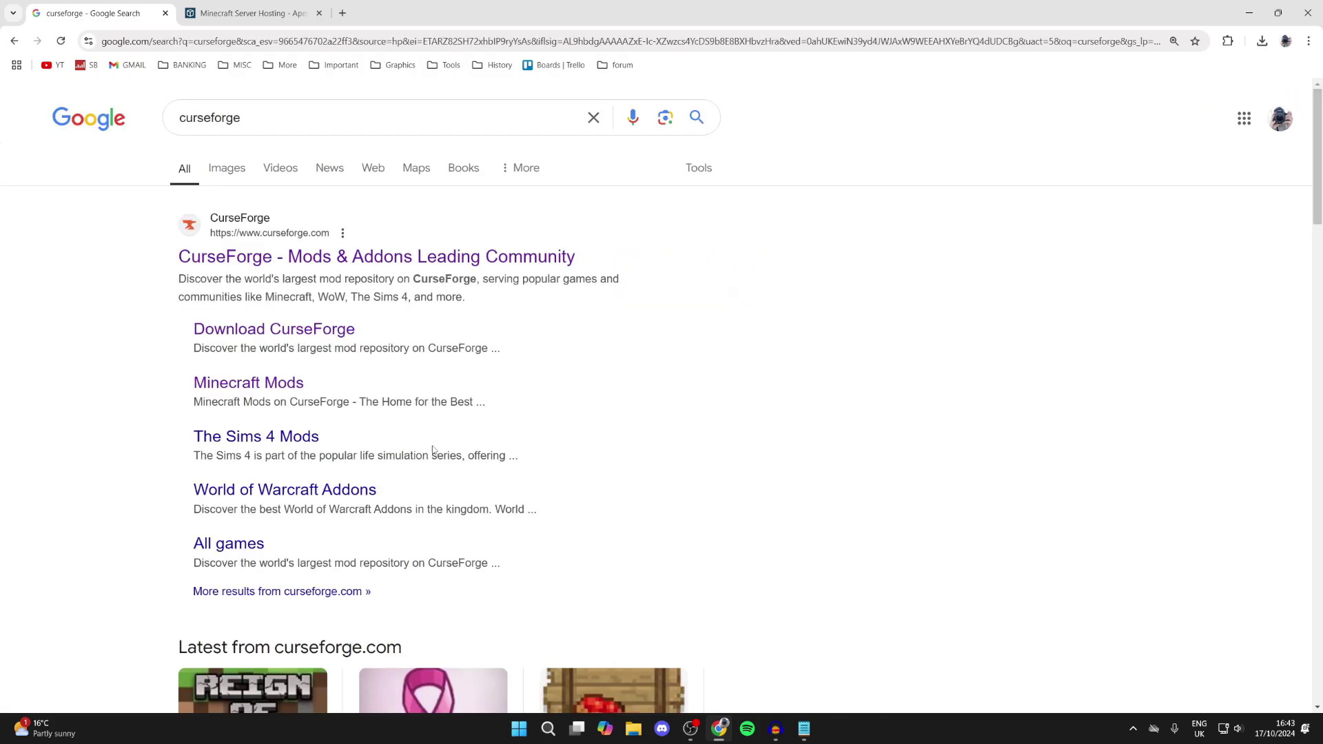
- Open the CurseForge website and download the standalone CurseForge app for Windows
click(437, 255)
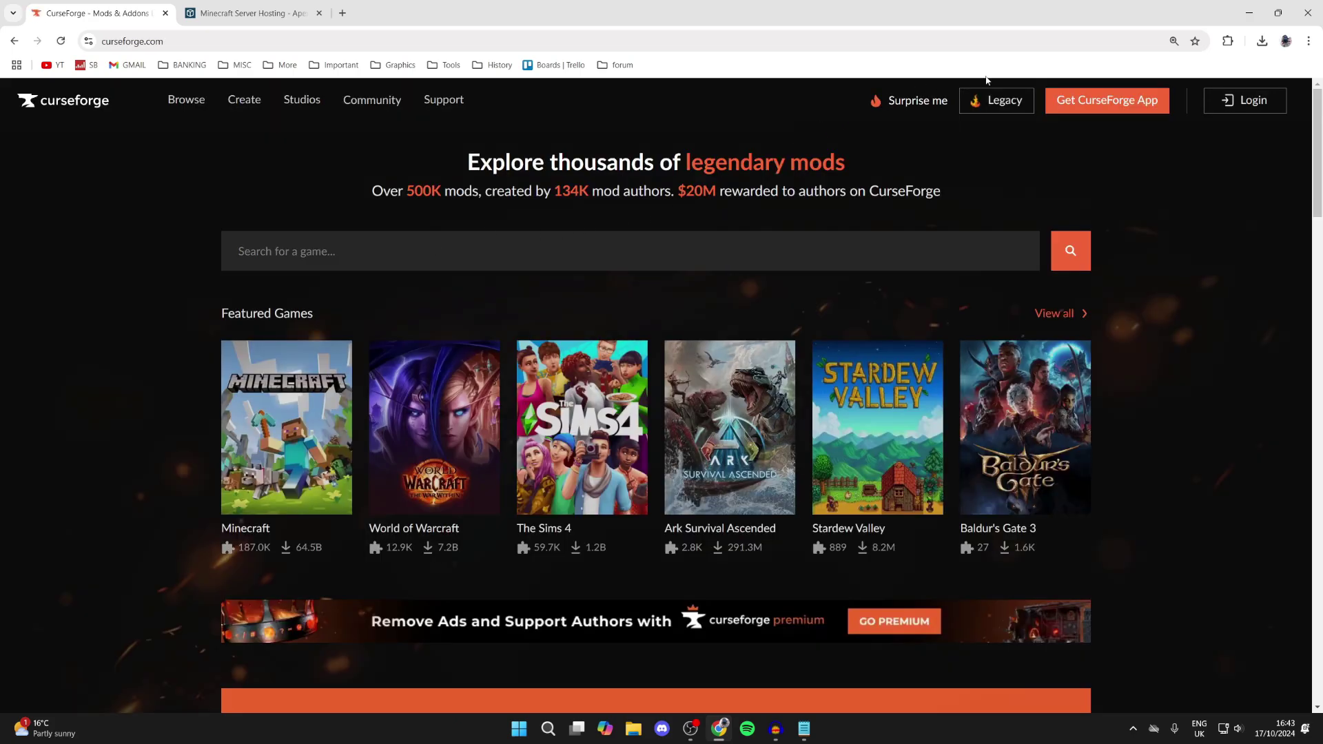
click(1090, 109)
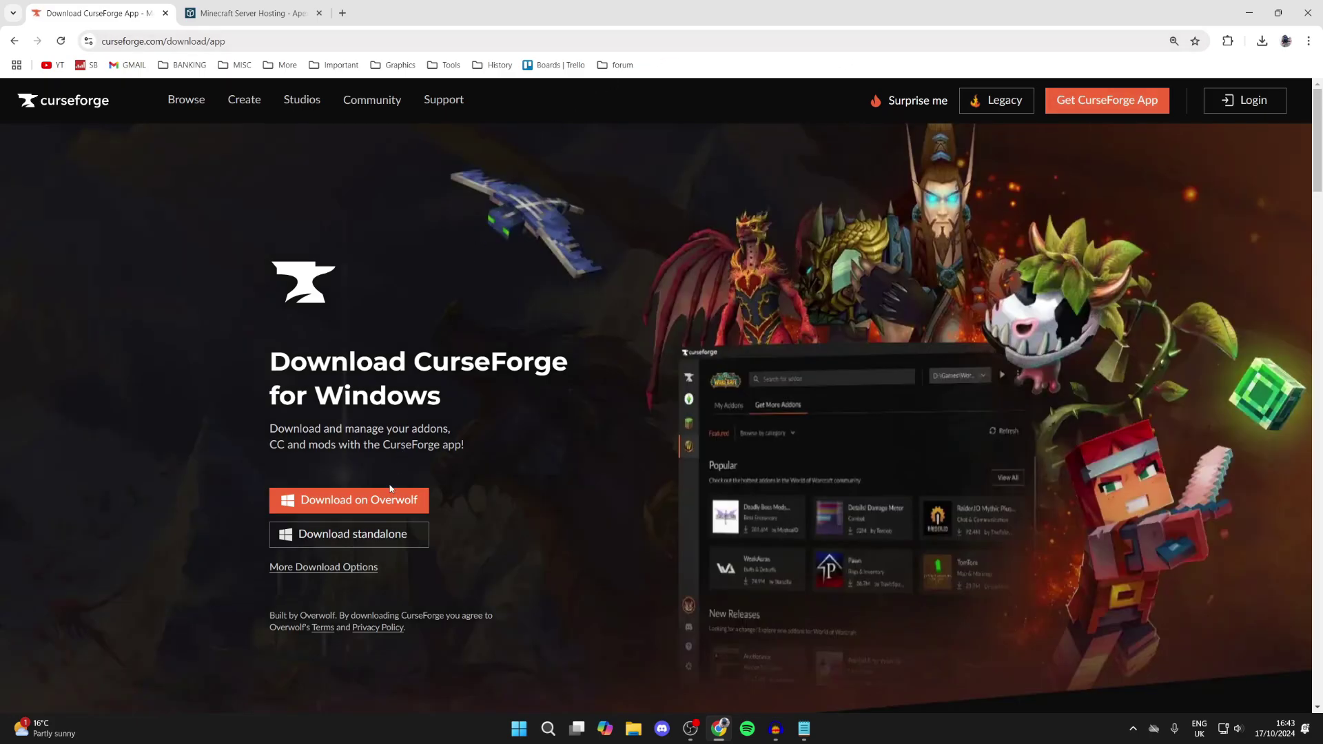
click(340, 544)
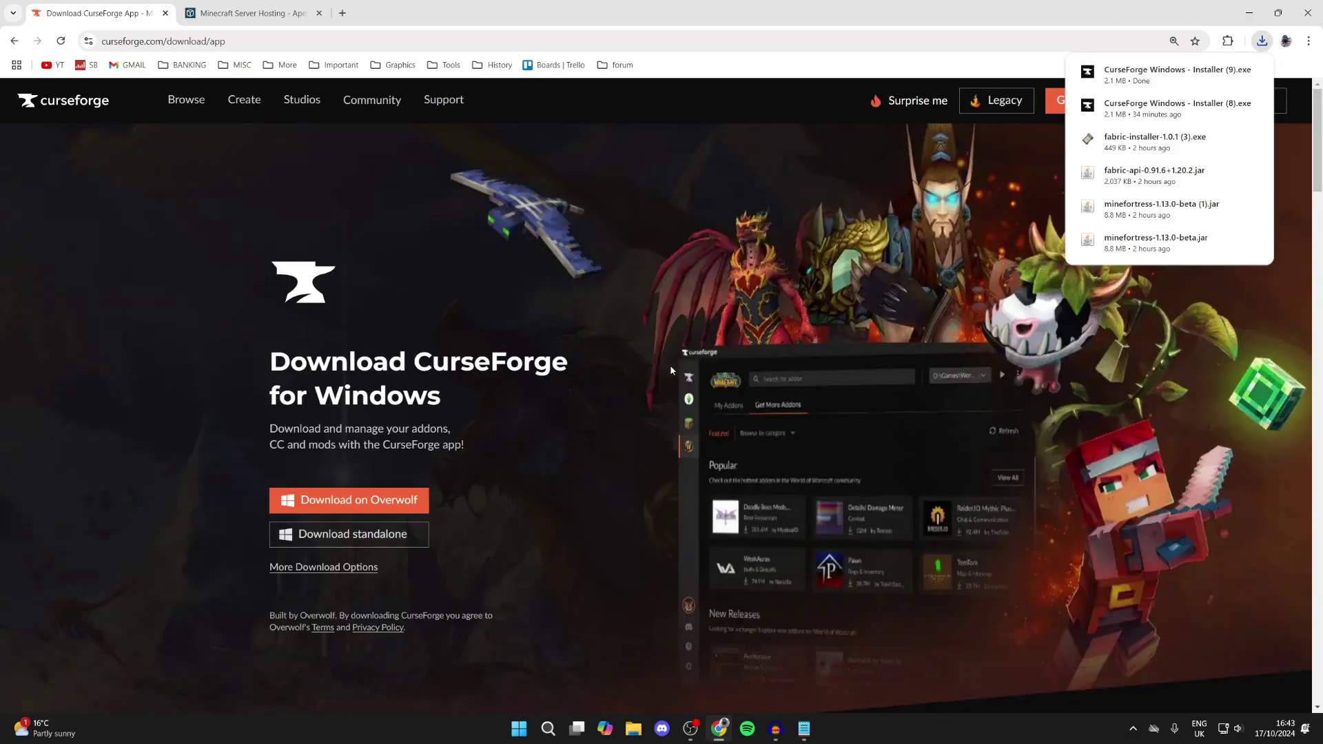
- Look over the Apex Hosting page, including its One Click Modpacks, DDoS Protection and 24/7 Servers & Support features
click(285, 4)
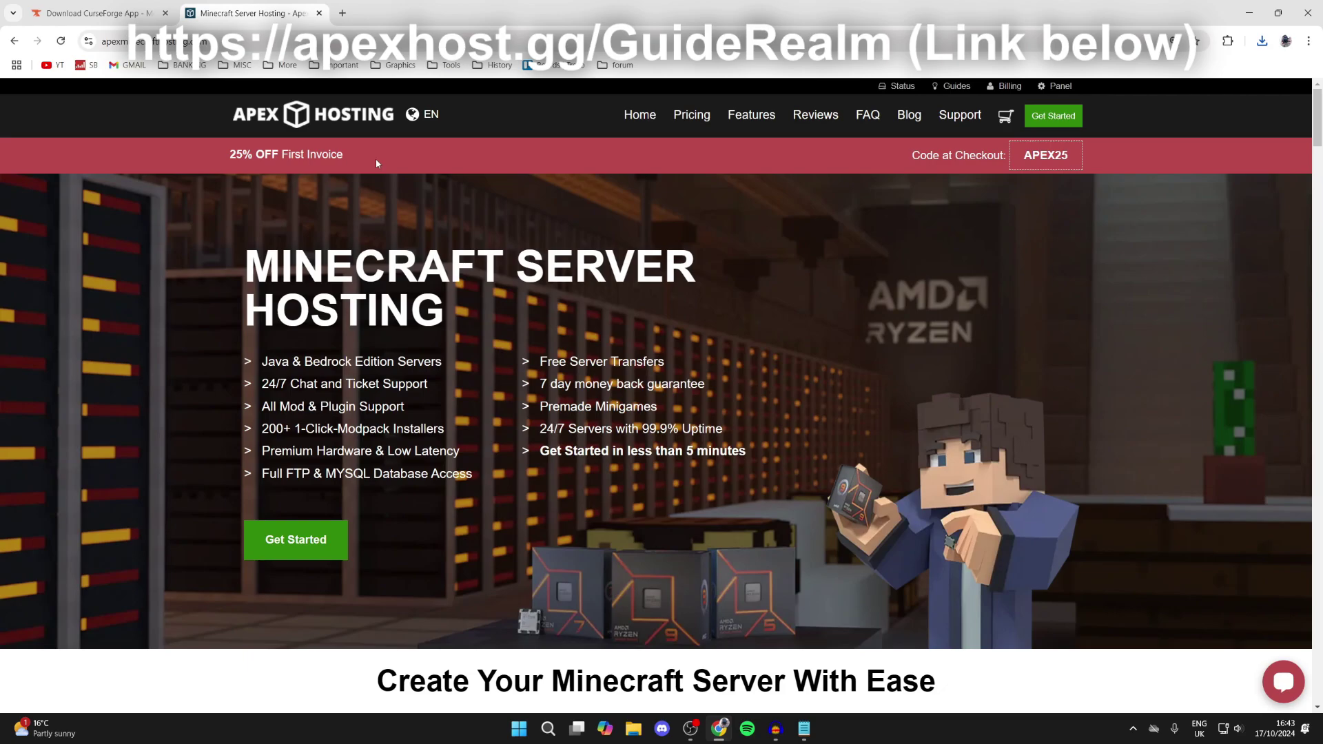
scroll(428, 245, down, 7)
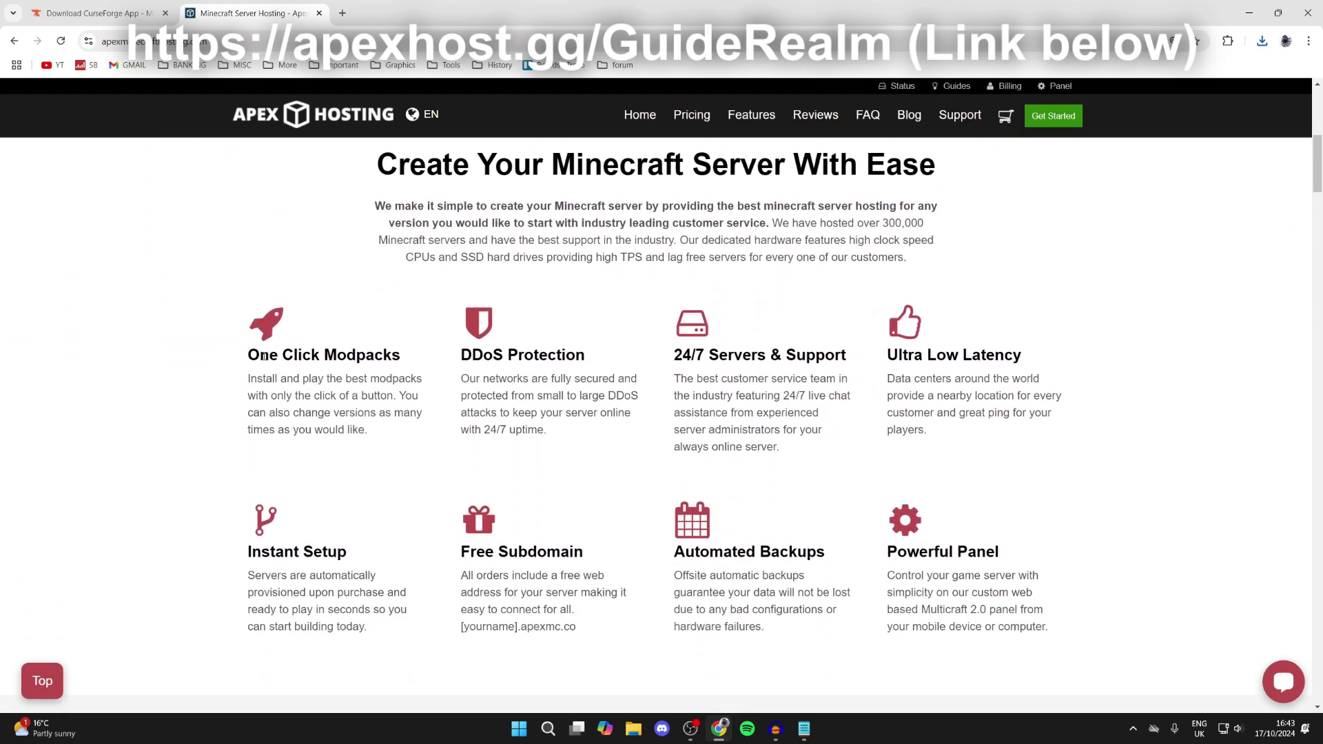
drag(264, 356, 501, 348)
drag(681, 353, 830, 361)
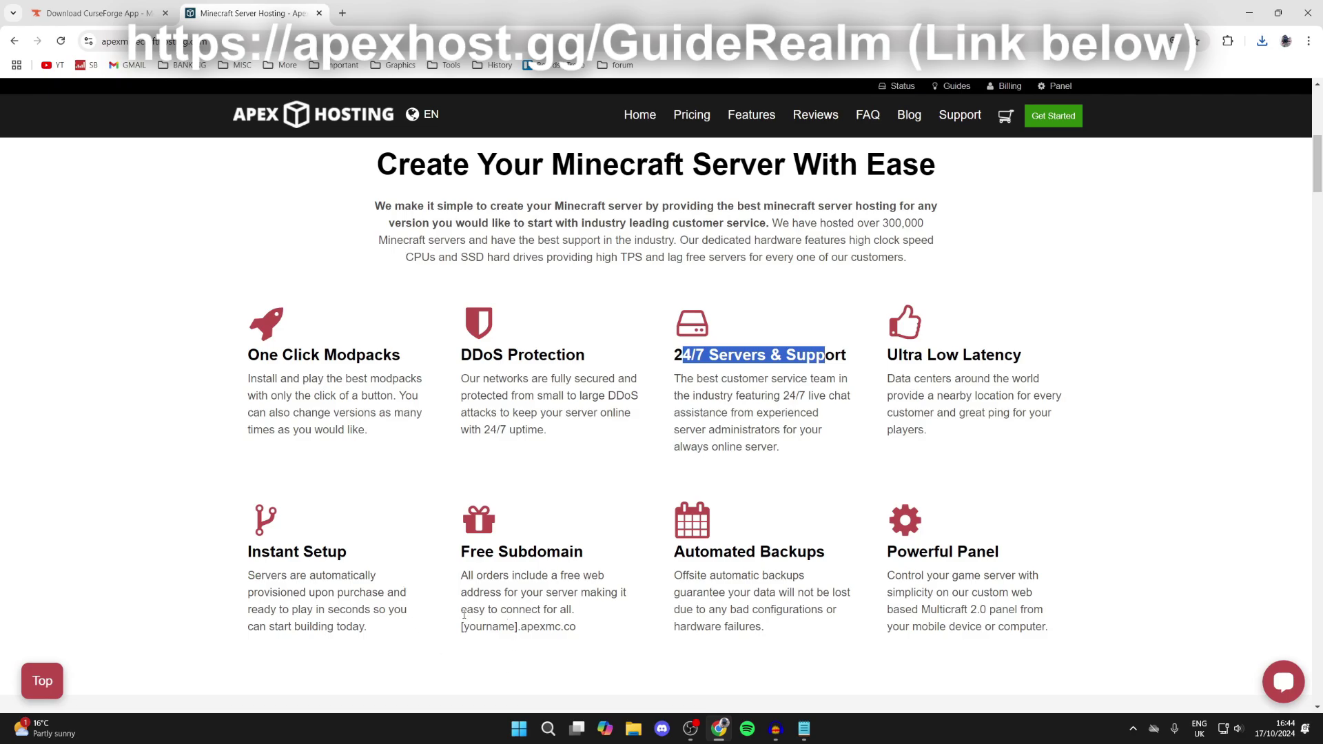
scroll(562, 448, up, 6)
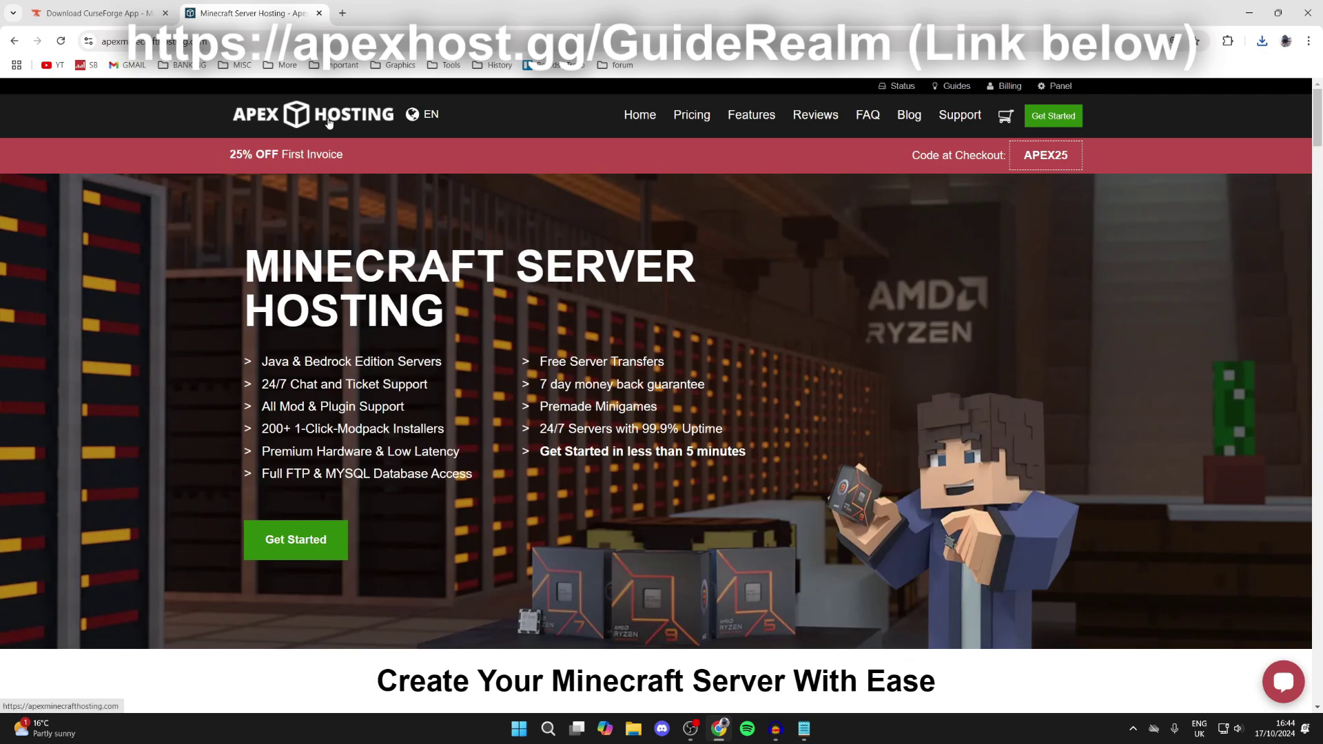
- Minimize the browser and run CurseForge Windows - Installer (9).exe from the Downloads folder
click(1240, 5)
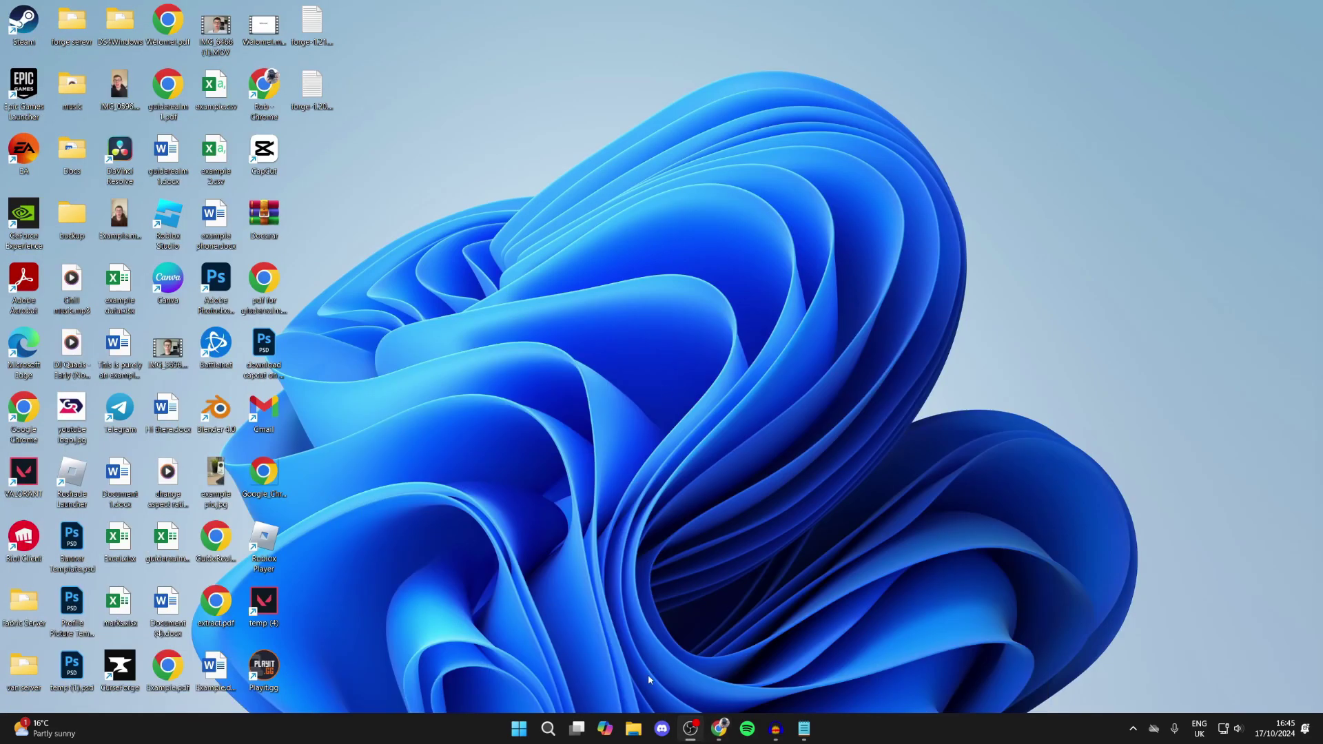
right_click(634, 728)
click(617, 430)
click(596, 293)
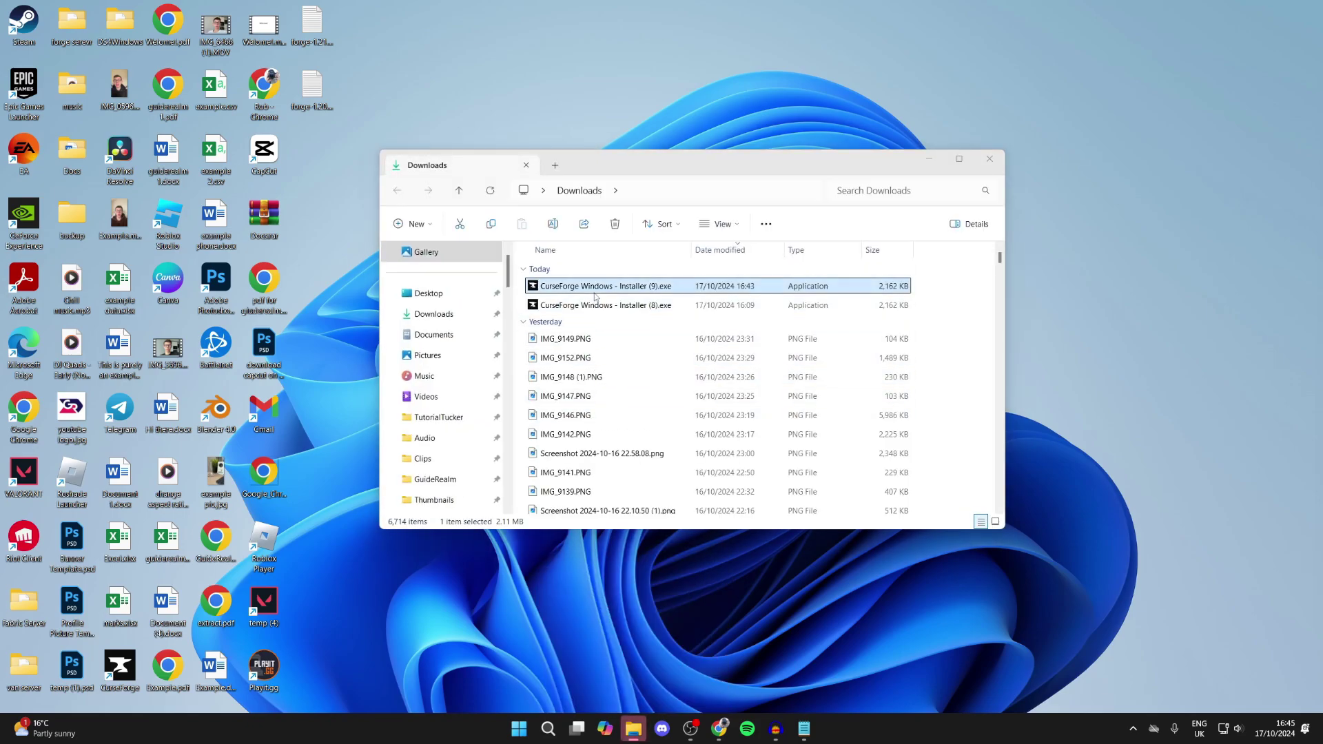
double_click(595, 295)
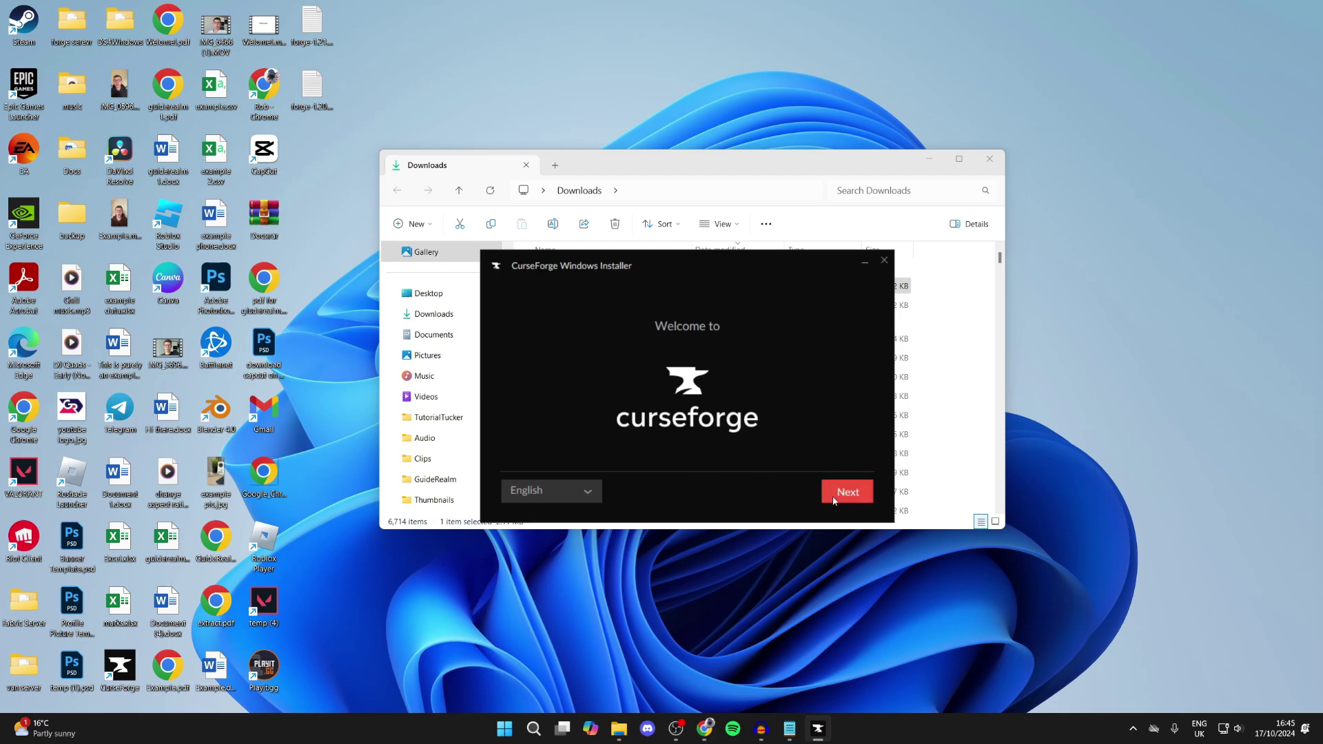
- Install CurseForge in English, accepting the terms of use, the privacy policy and the ad privacy notice
click(832, 498)
click(509, 488)
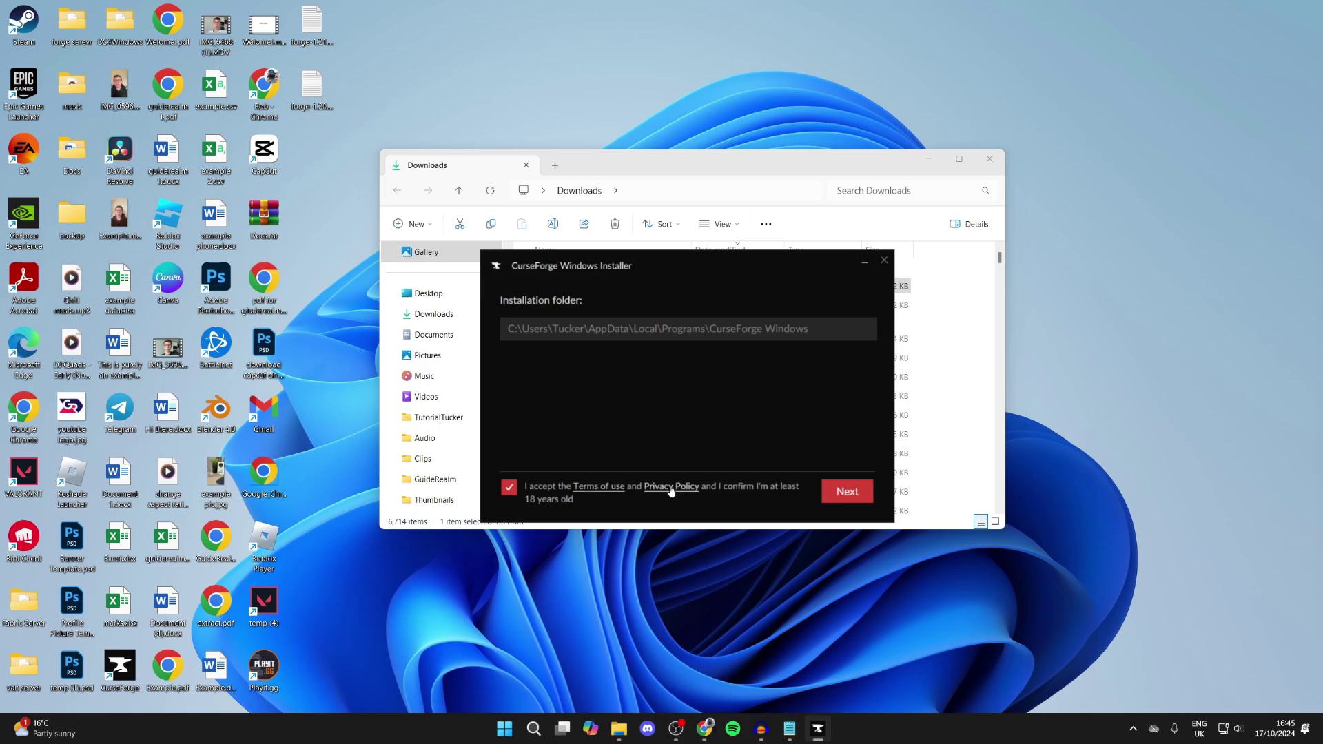
click(859, 491)
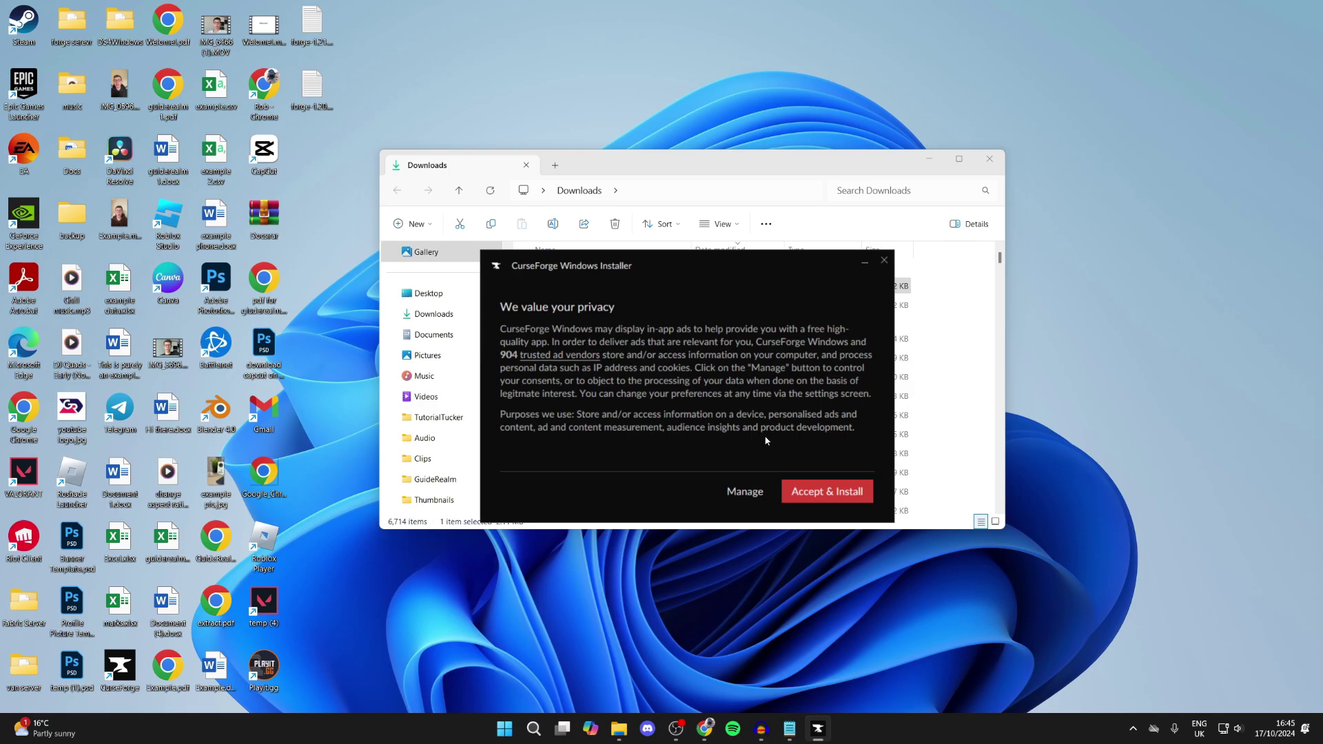
click(826, 494)
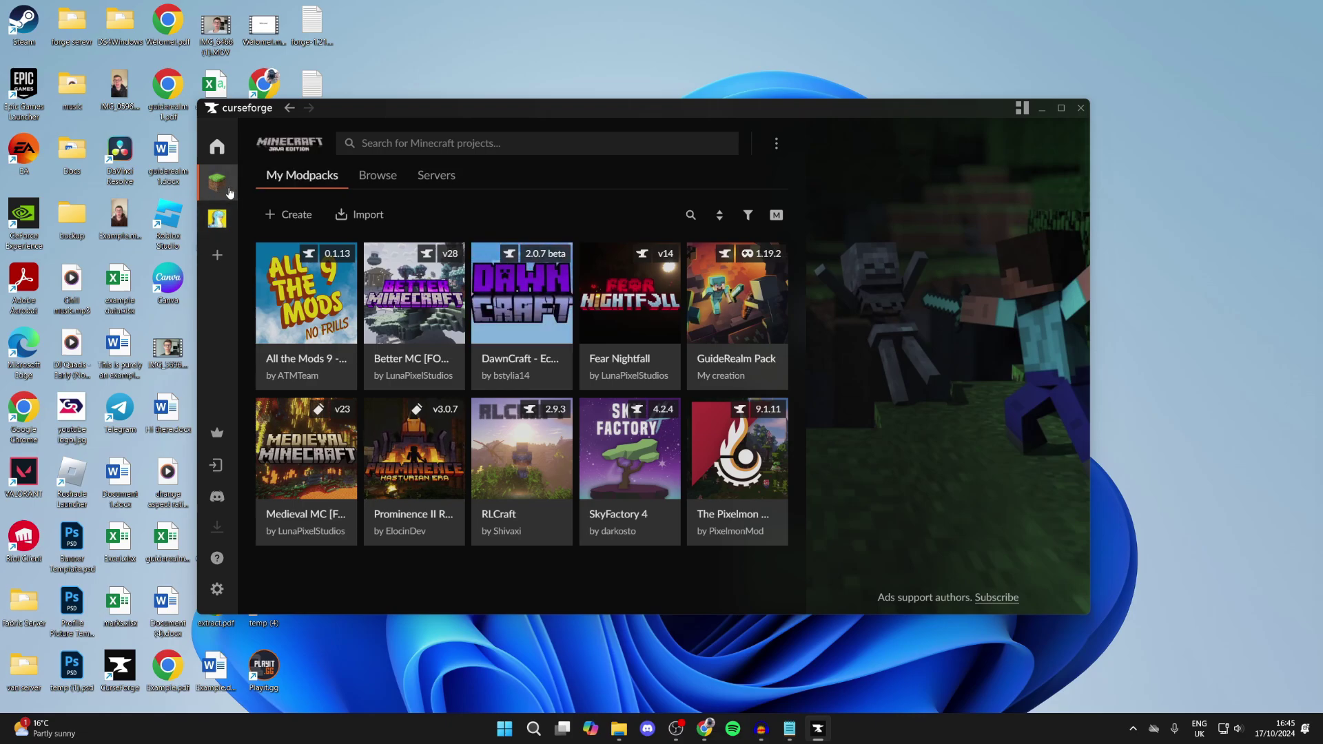
- Show the options for adding a game to CurseForge and close them again
click(217, 257)
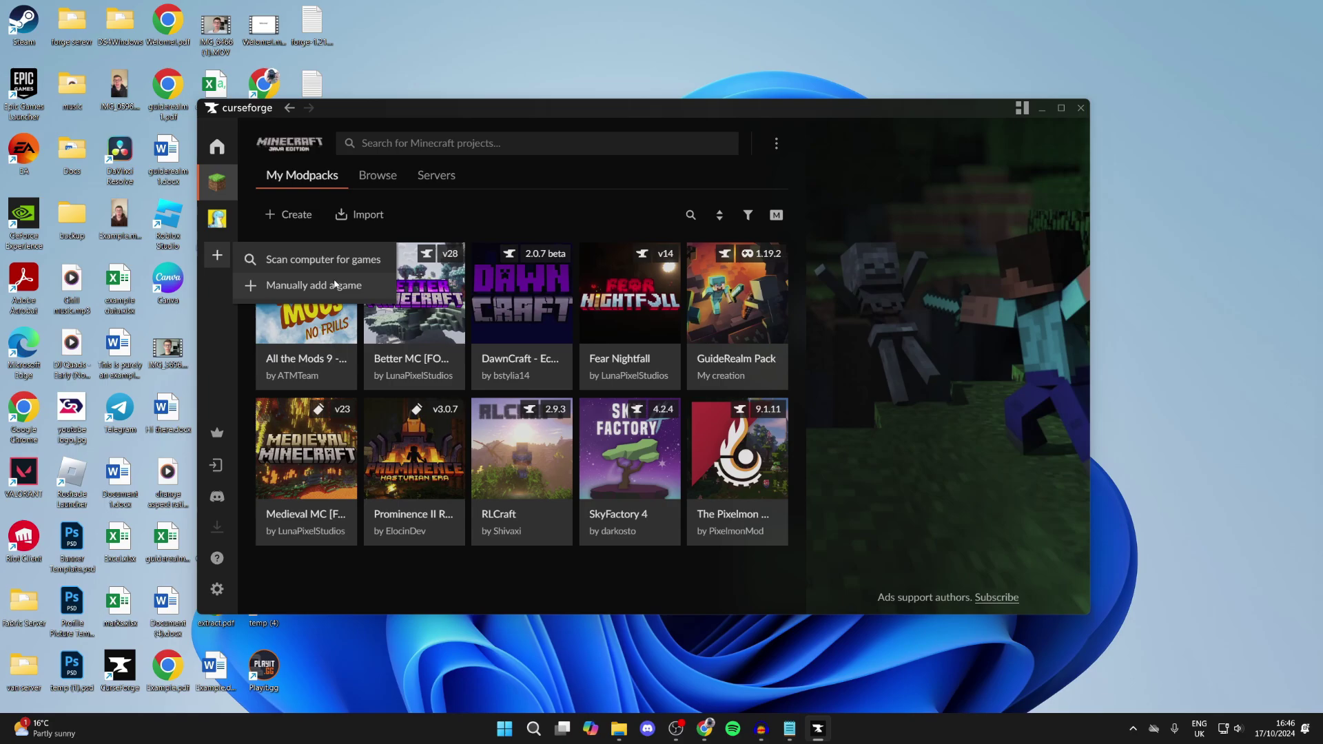
click(241, 188)
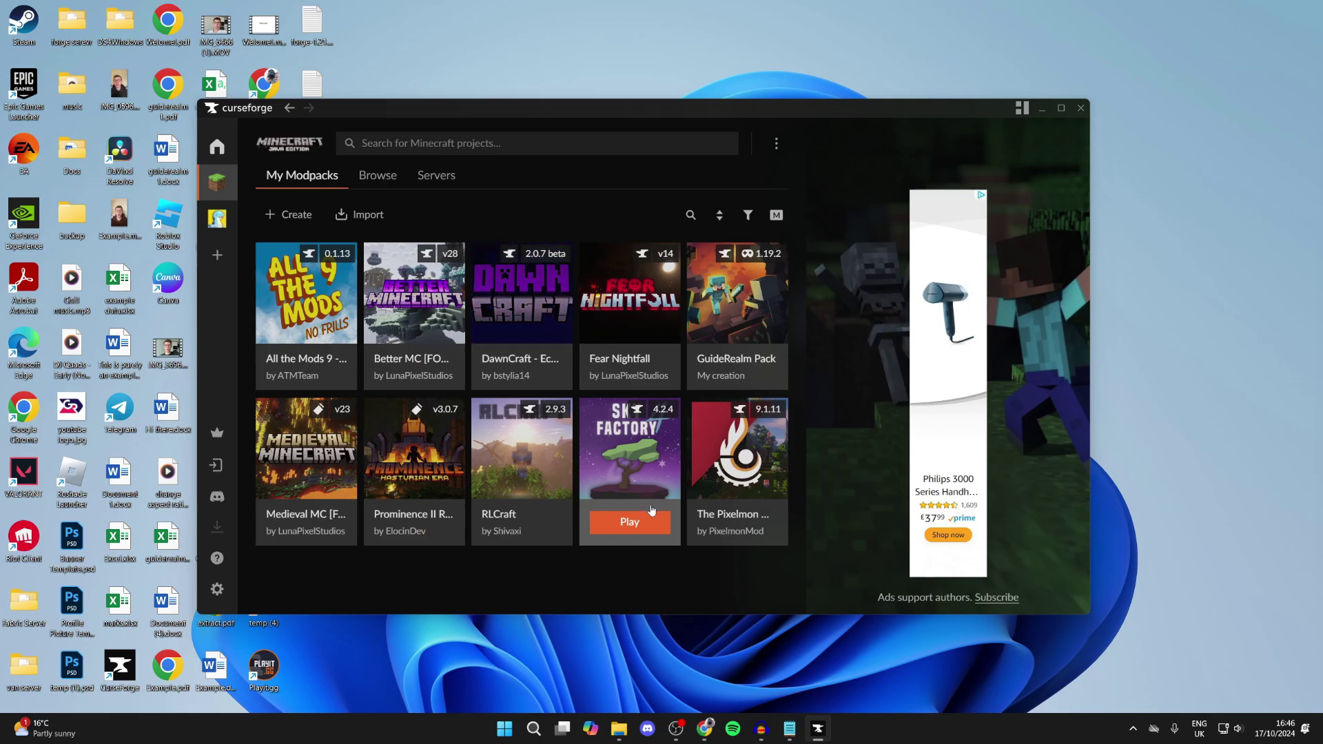
- Search the Minecraft projects for "cave horror"
click(424, 146)
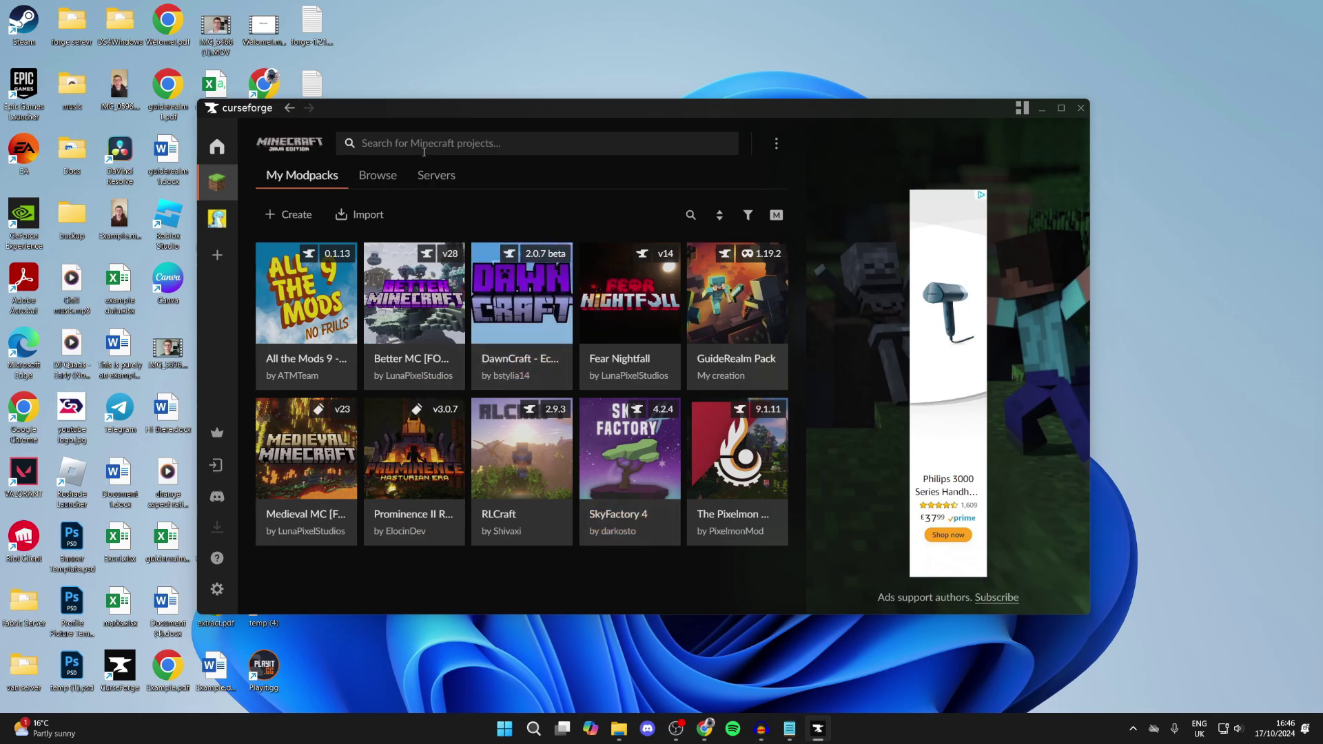
text(ca)
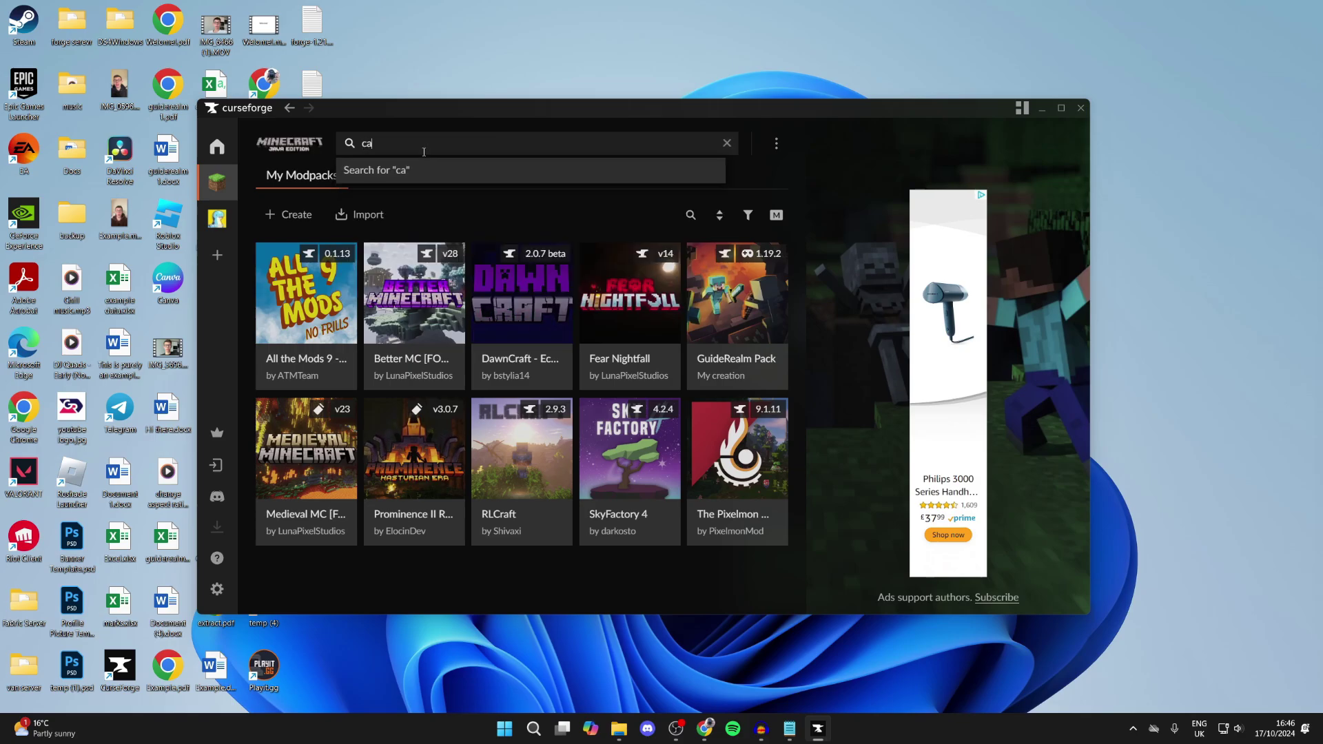
text(ve horror)
key(Return)
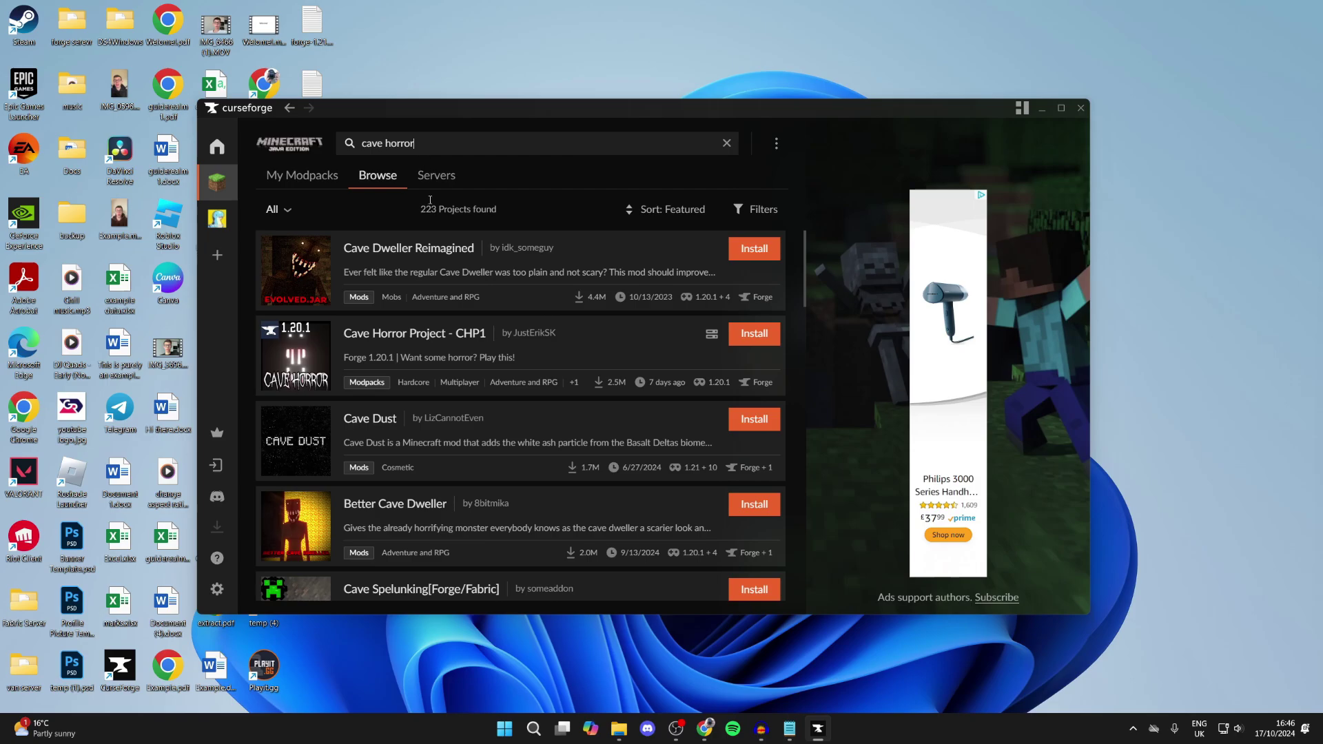
- Open the Cave Horror Project - CHP1 modpack page and install the modpack
click(393, 347)
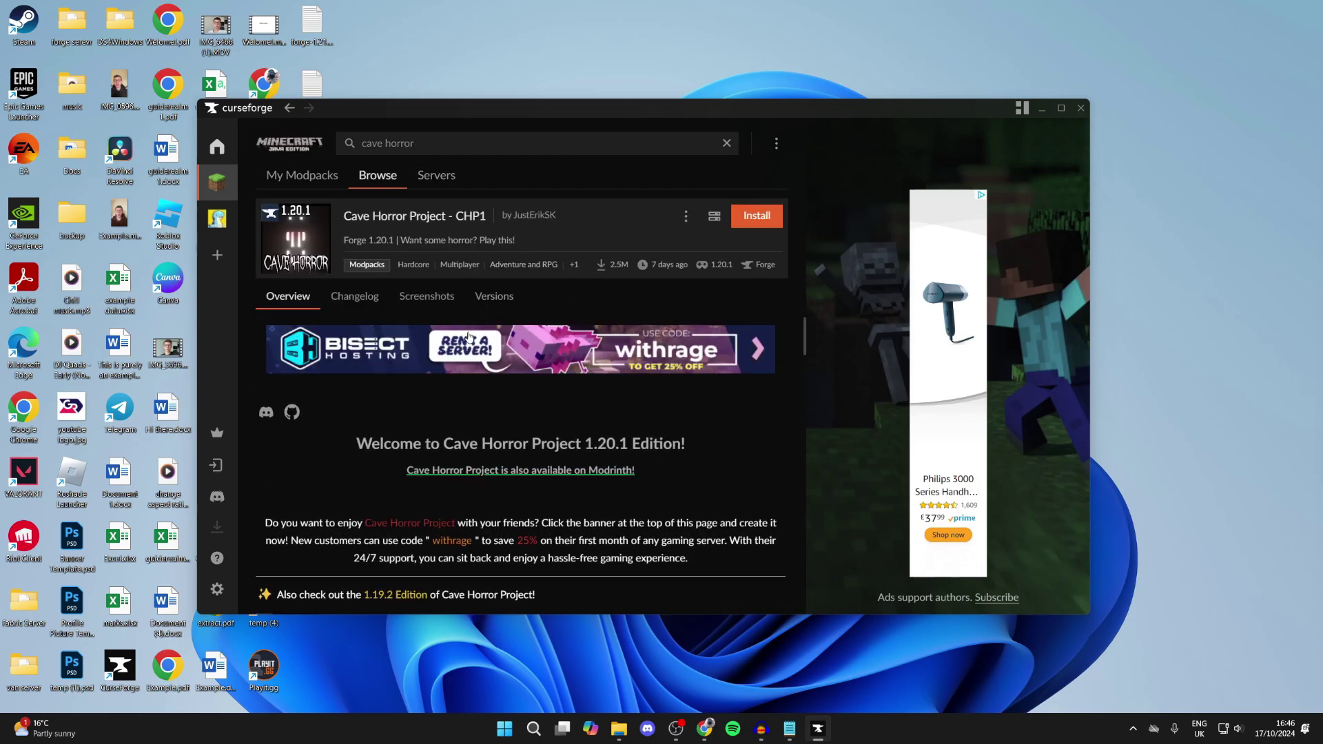
scroll(456, 412, down, 1)
scroll(456, 412, up, 1)
click(752, 219)
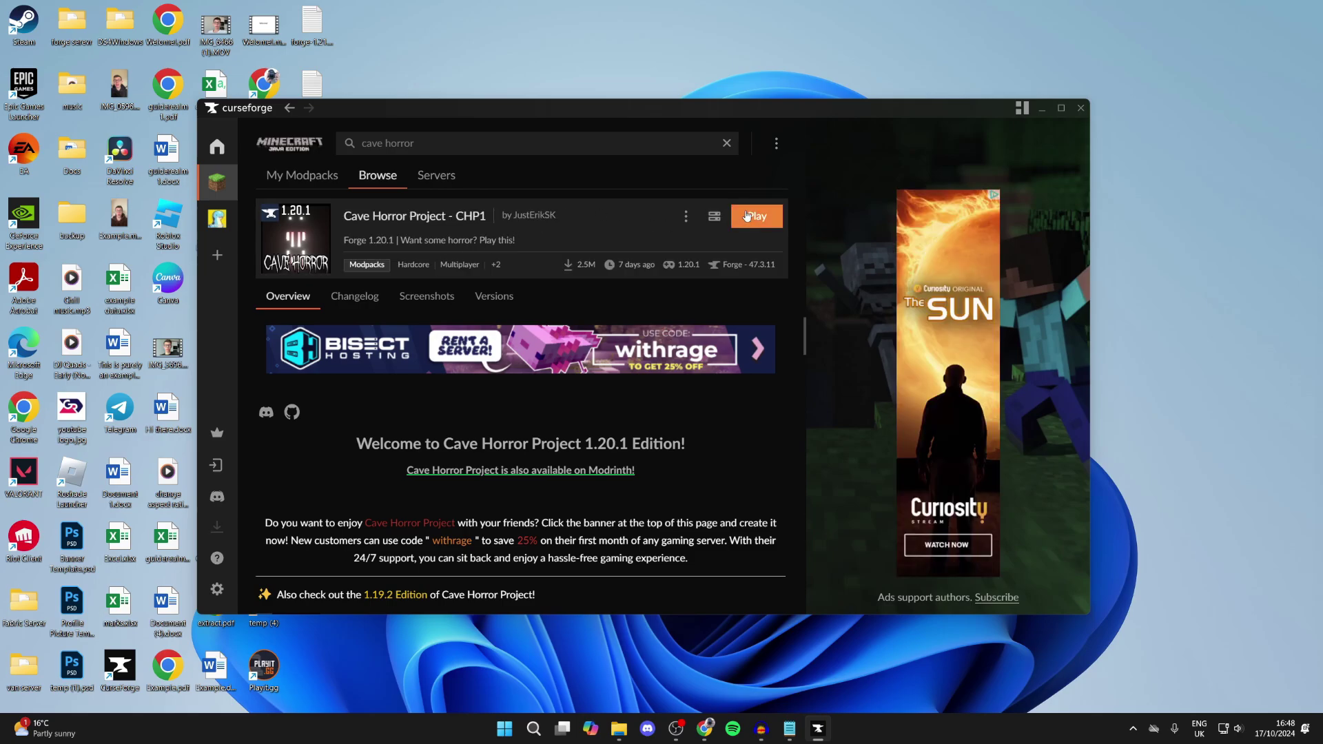
- Open Cave Horror Project - CHP1 from the installed Minecraft modpacks and launch it
click(216, 178)
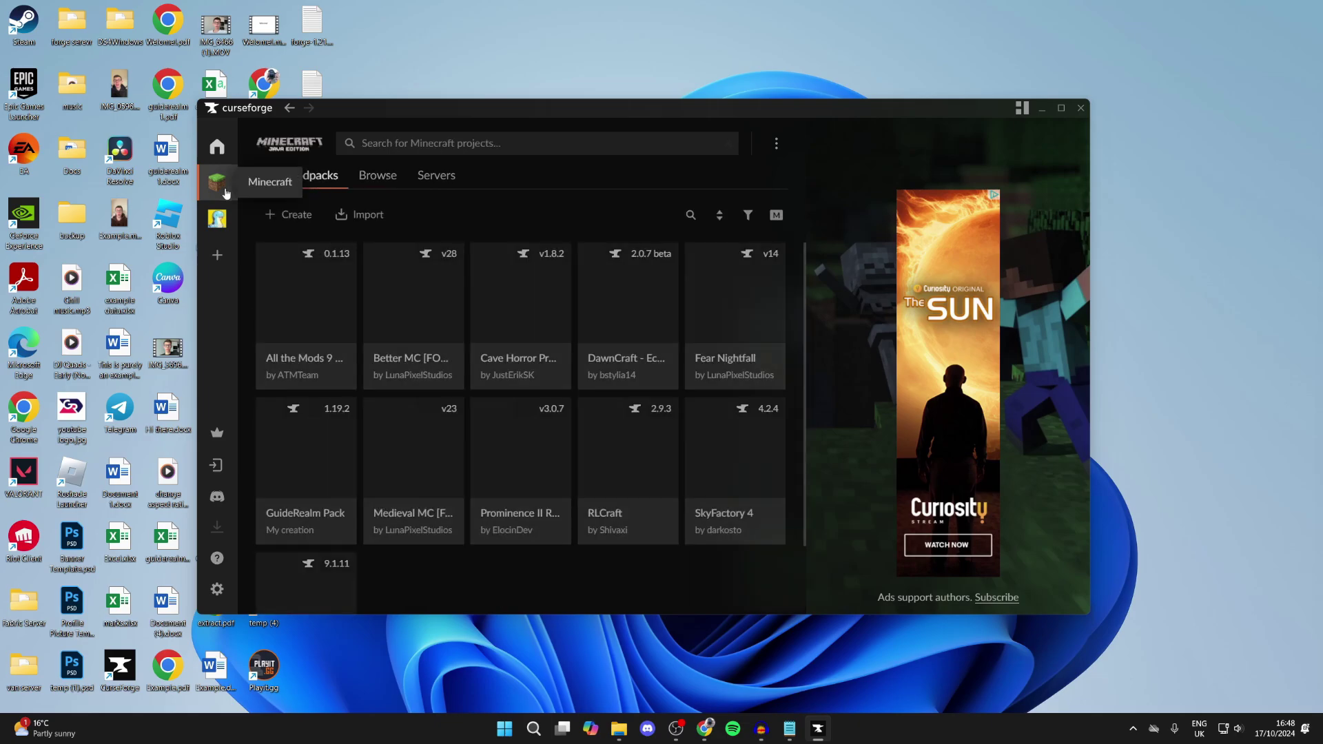
scroll(414, 311, down, 1)
scroll(414, 310, up, 1)
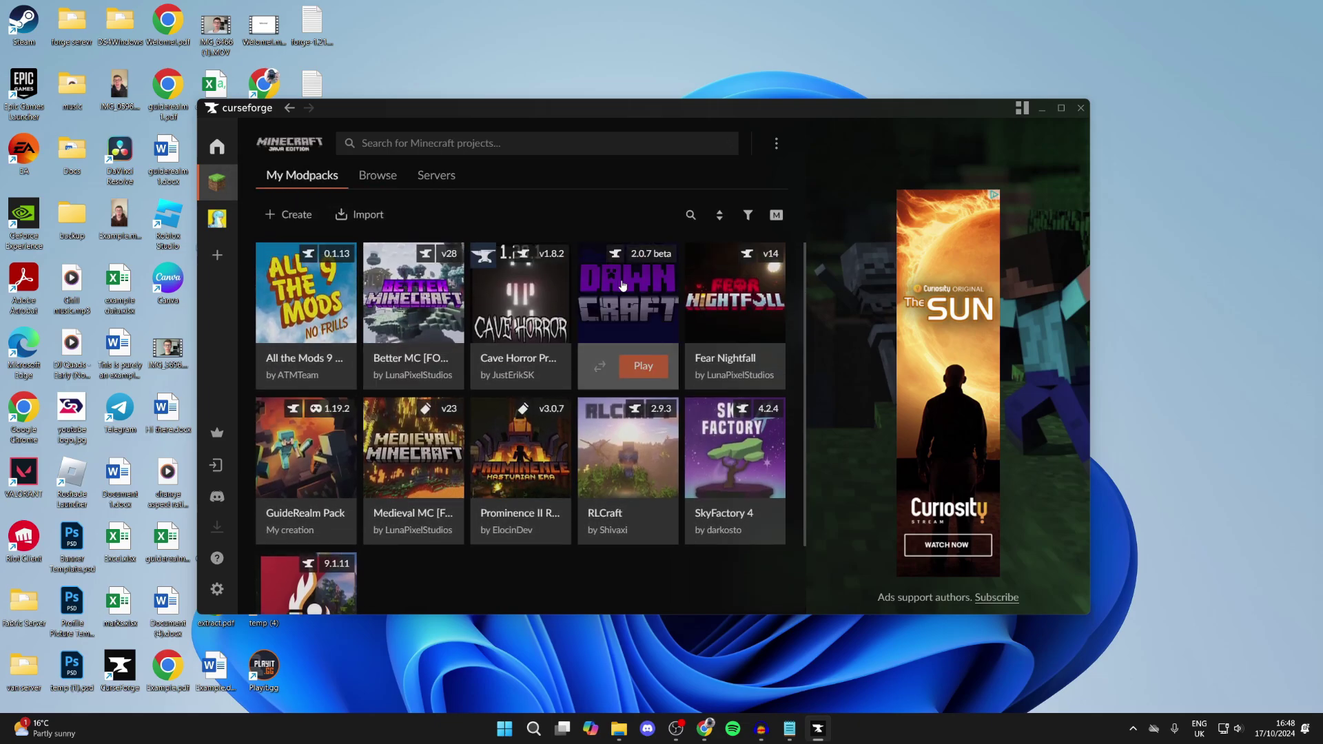
click(534, 305)
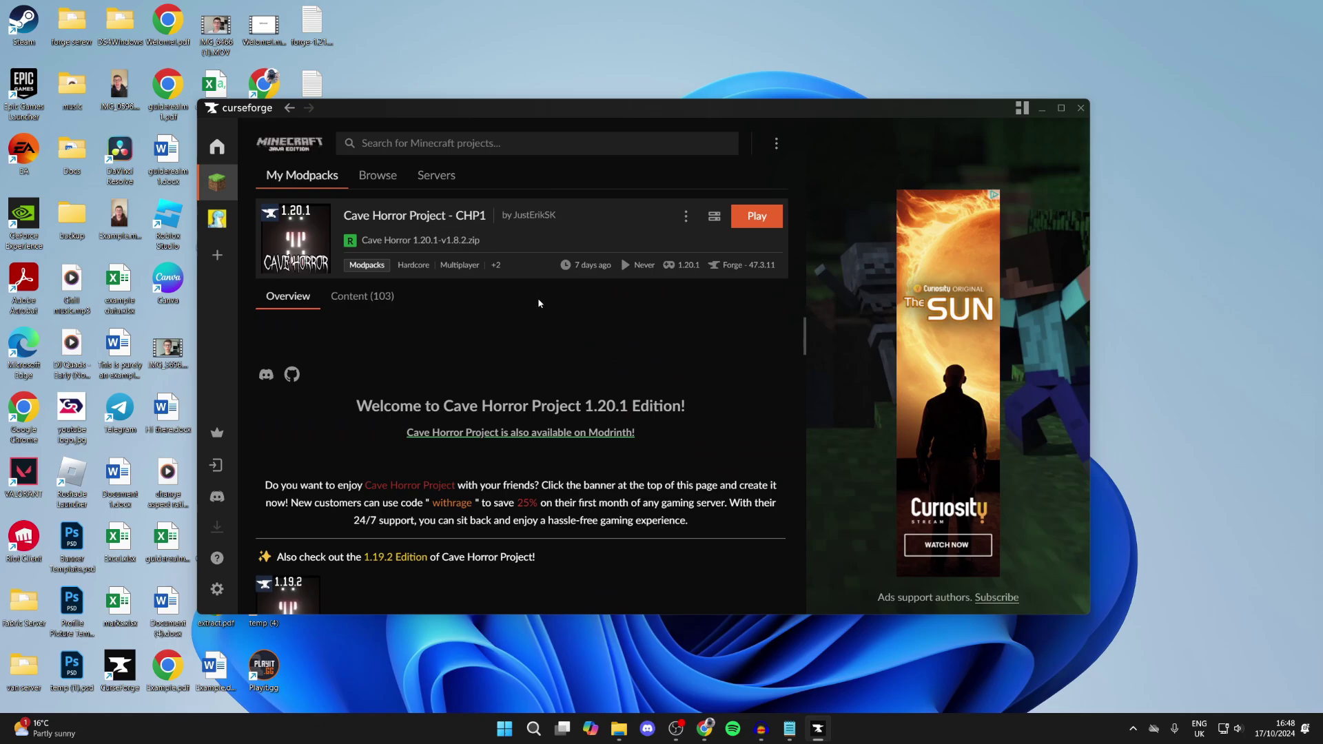
click(759, 217)
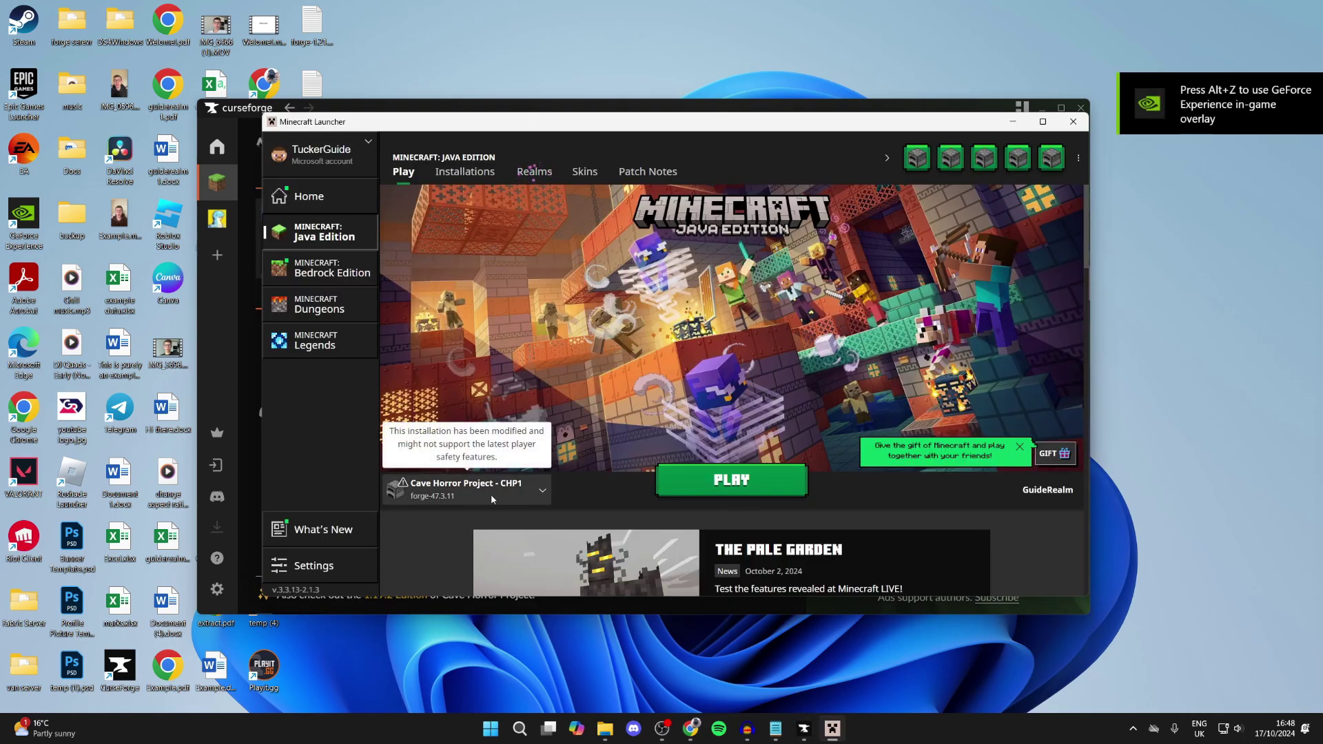
- Start the Cave Horror Project - CHP1 installation in Minecraft Launcher, acknowledging the risks and suppressing further warnings for it
click(731, 480)
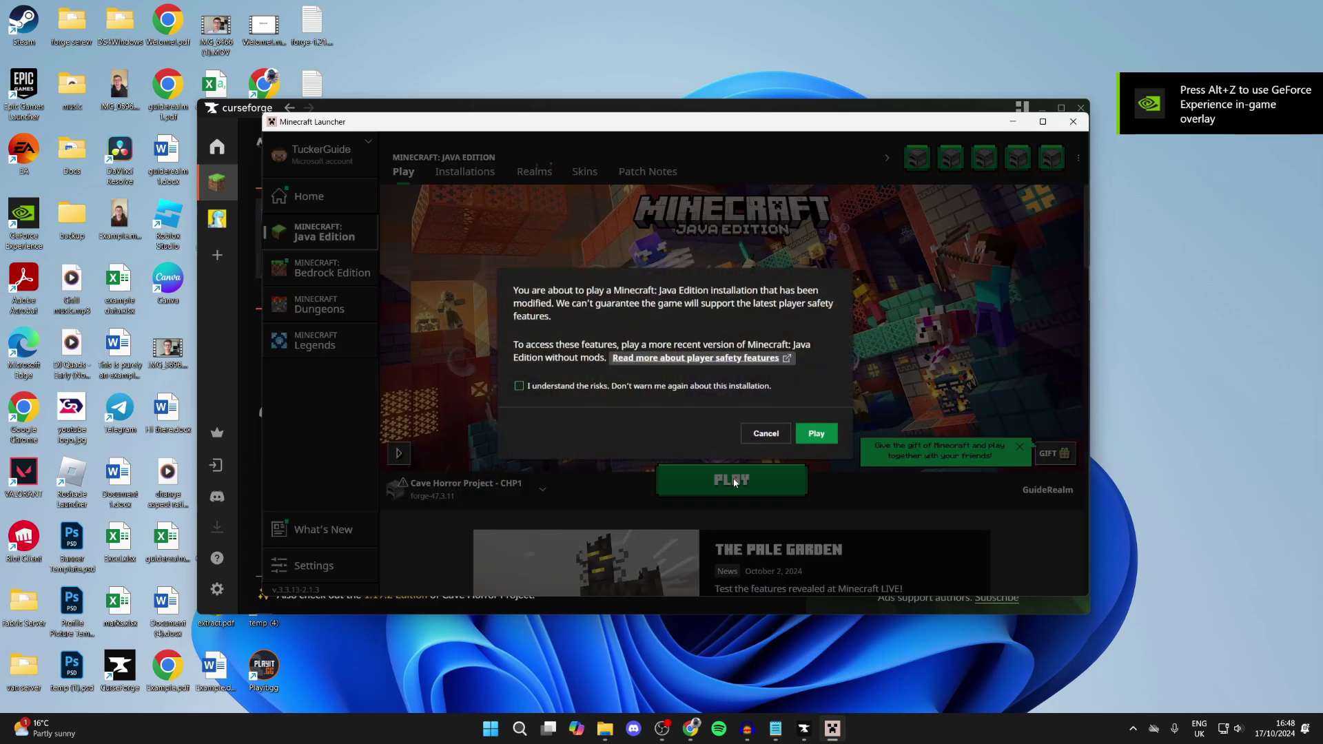
click(698, 388)
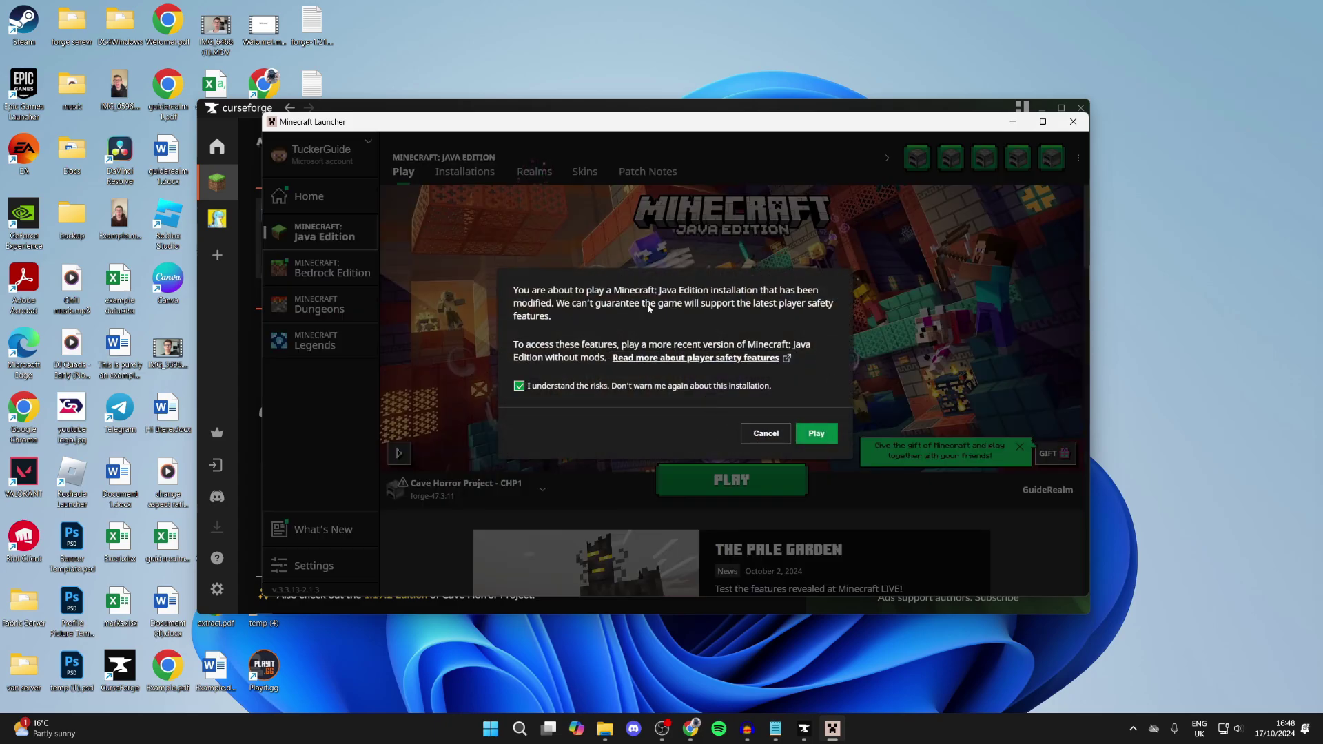
click(811, 427)
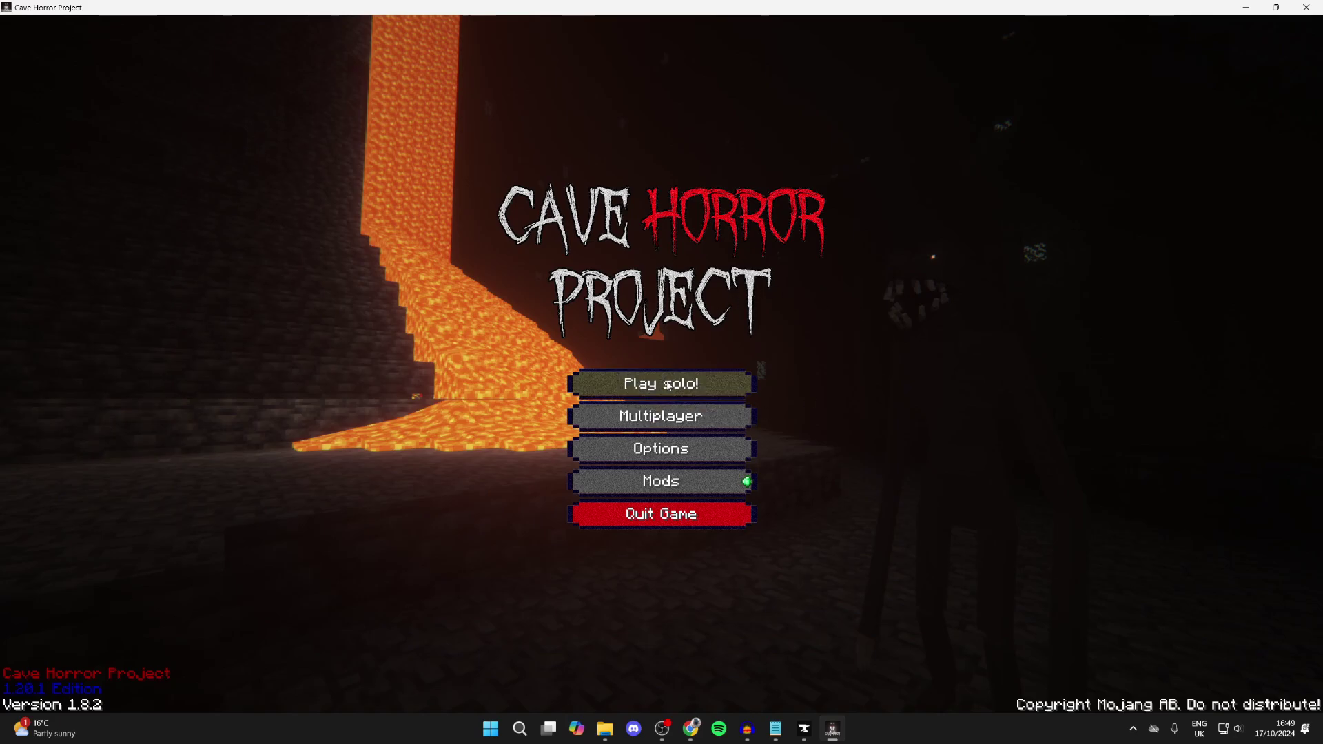
- Start solo play in Cave Horror Project and walk forward from the stony shore uphill into the coniferous forest
click(667, 383)
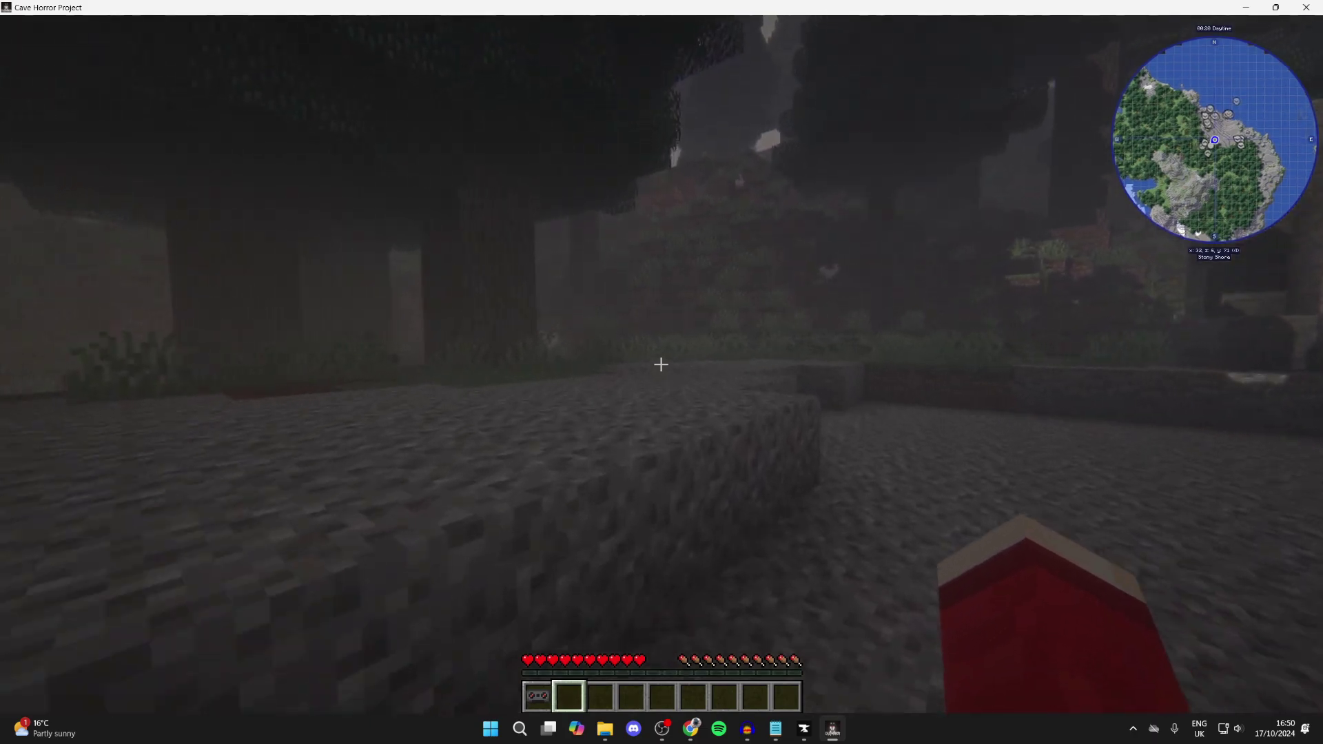
key(w)
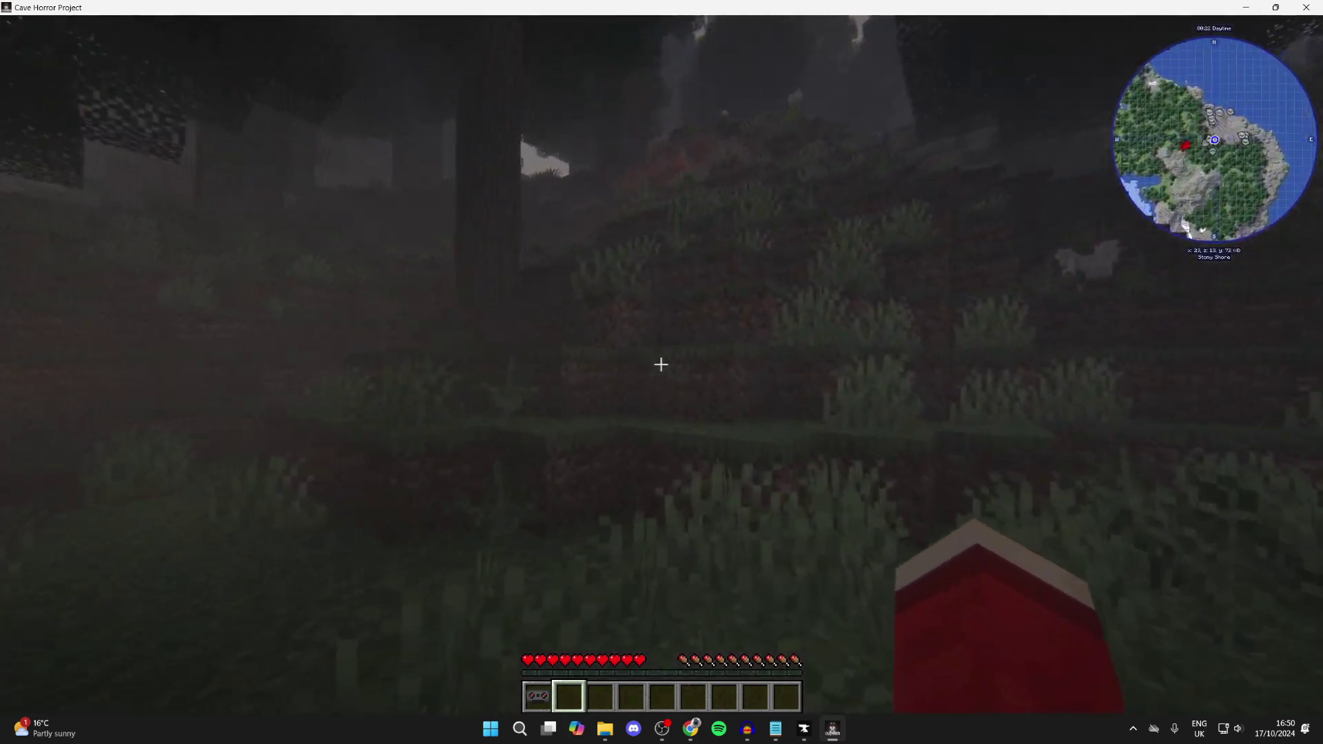
key(w)
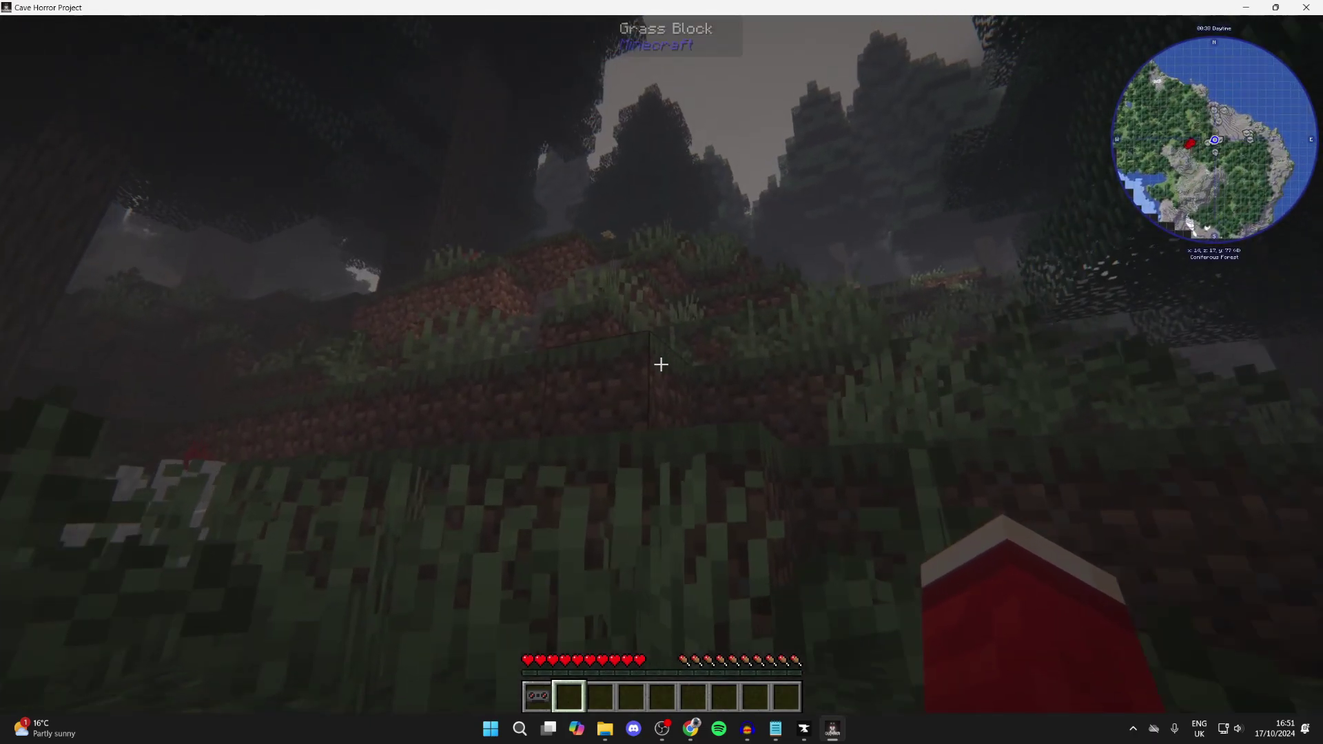
key(w)
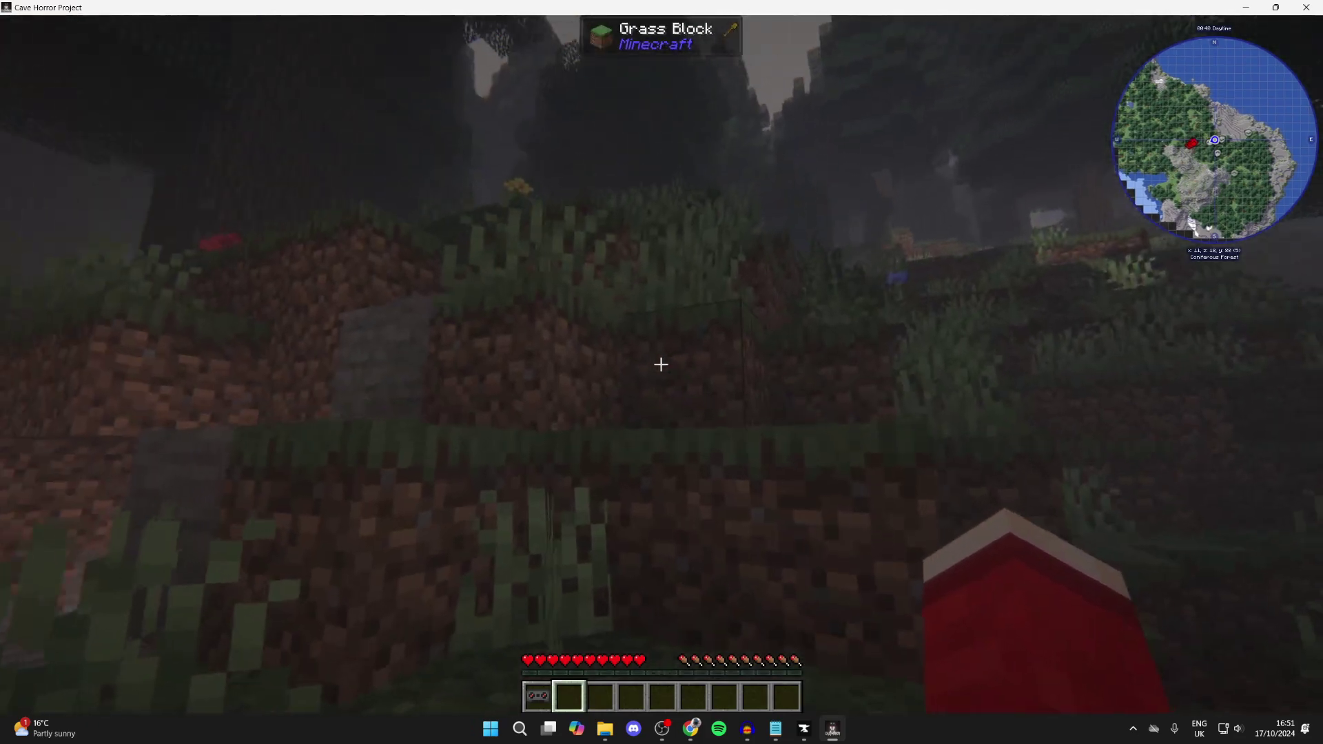
key(w)
key(w)
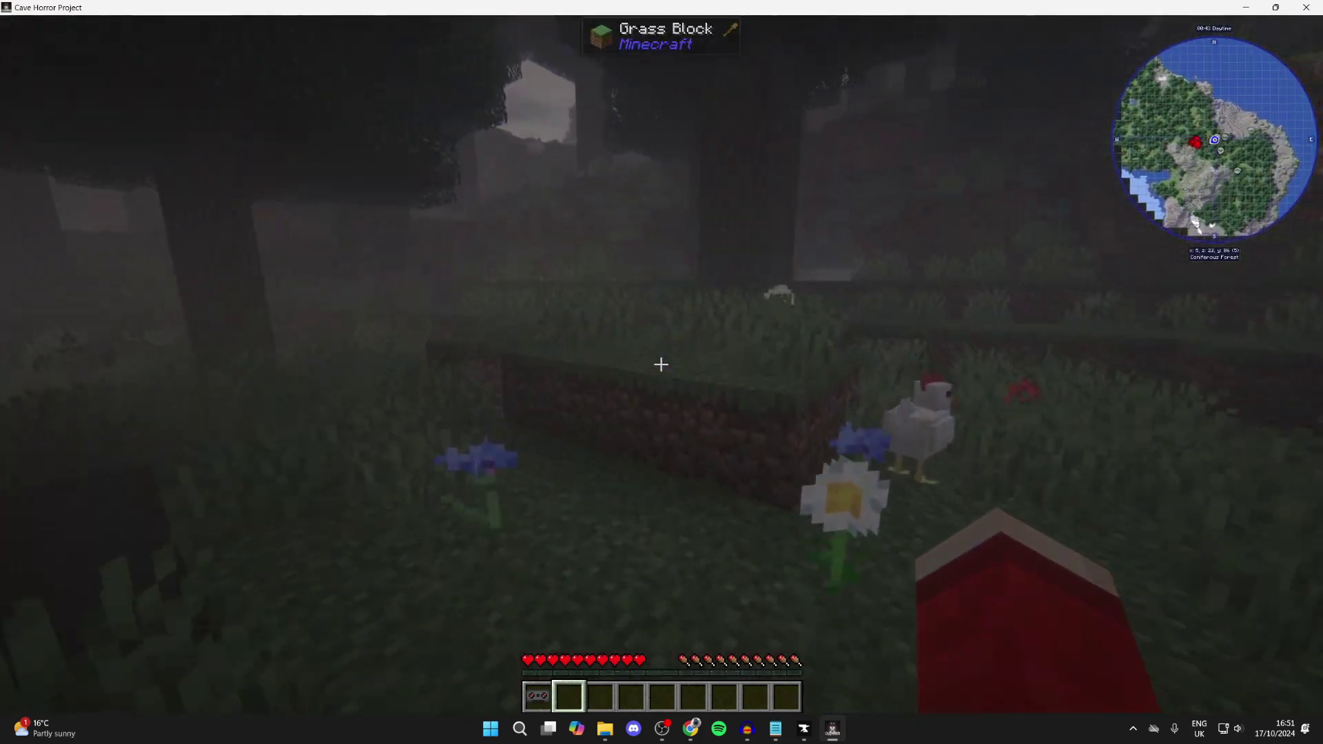